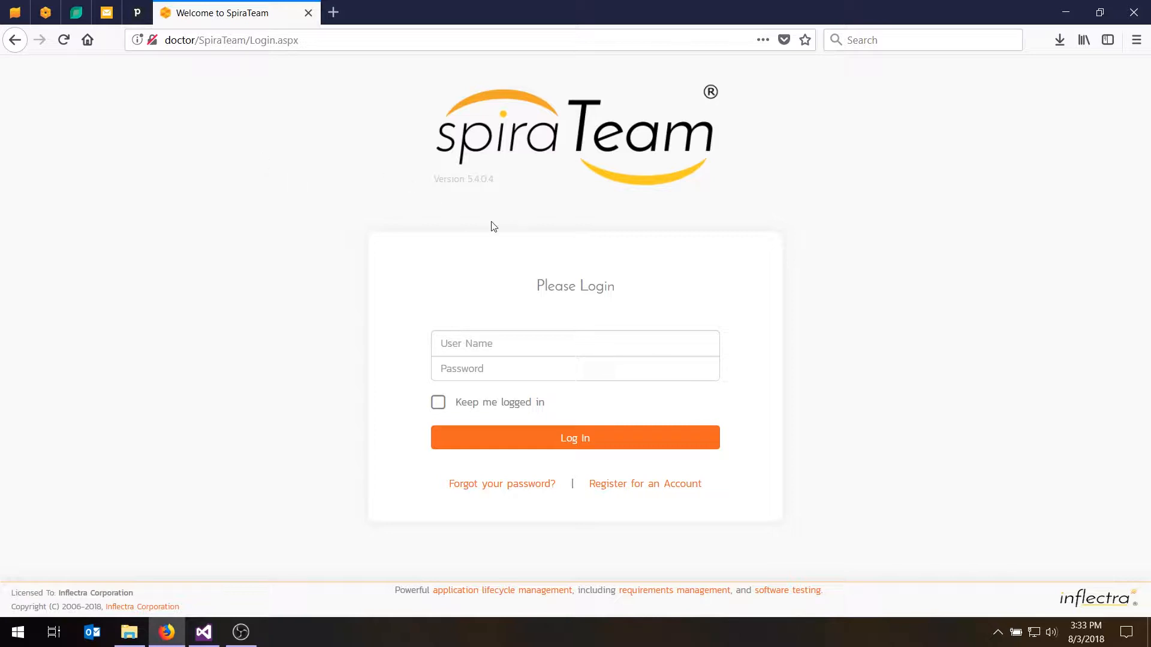
# - Log in with the tester's user name and password, with the option to stay logged in
pyautogui.click(486, 339)
pyautogui.click(482, 382)
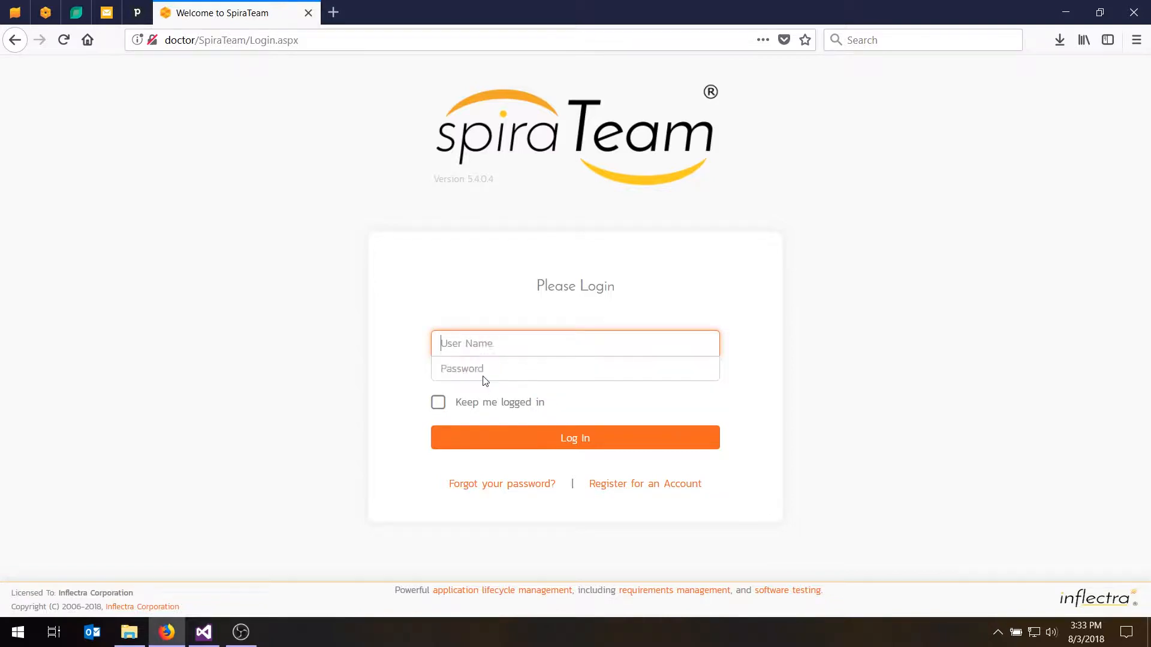
pyautogui.click(439, 403)
pyautogui.click(504, 431)
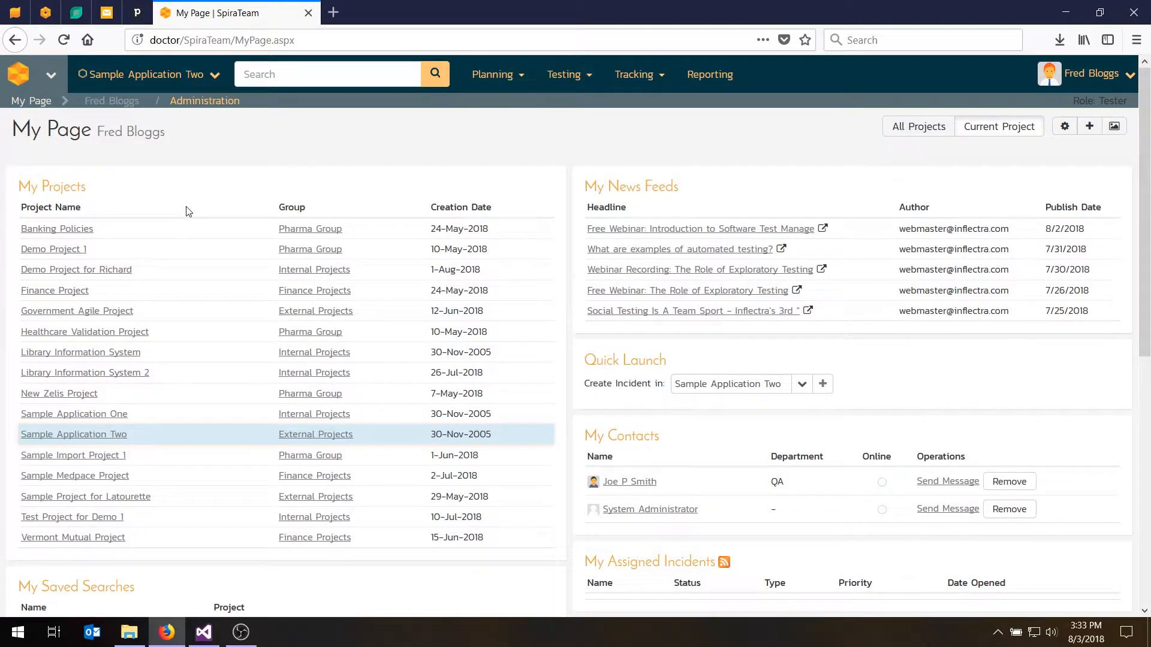
# - Start executing the assigned Sample Testing Cycle test set with no build selected
pyautogui.scroll(-7, 186, 211)
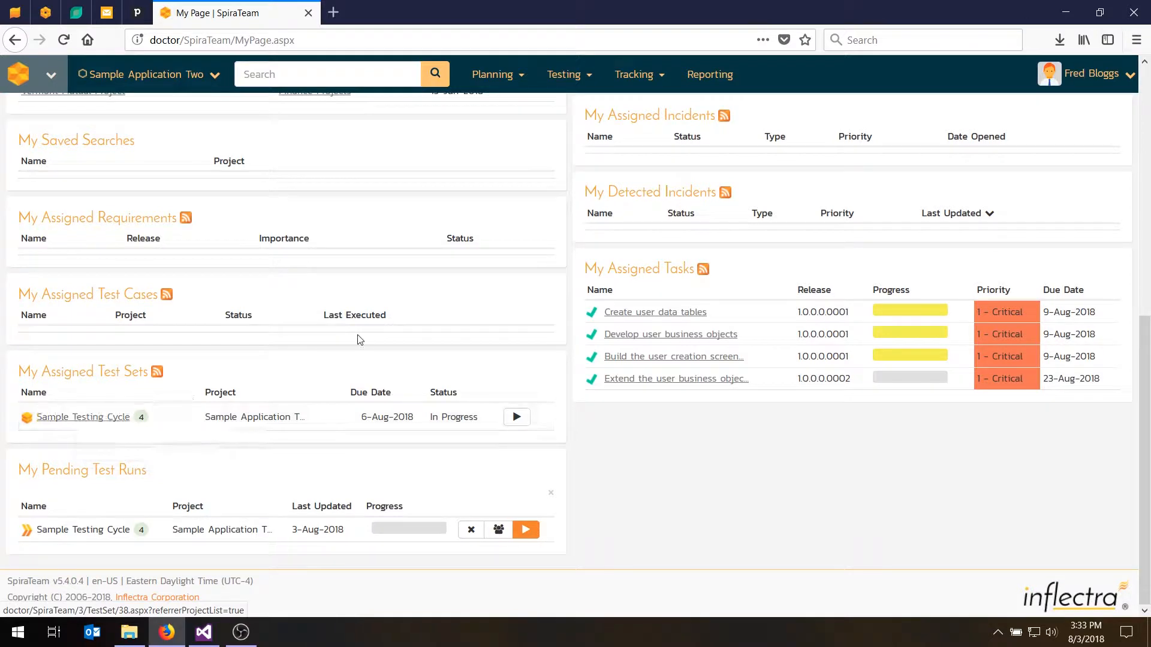
pyautogui.click(516, 418)
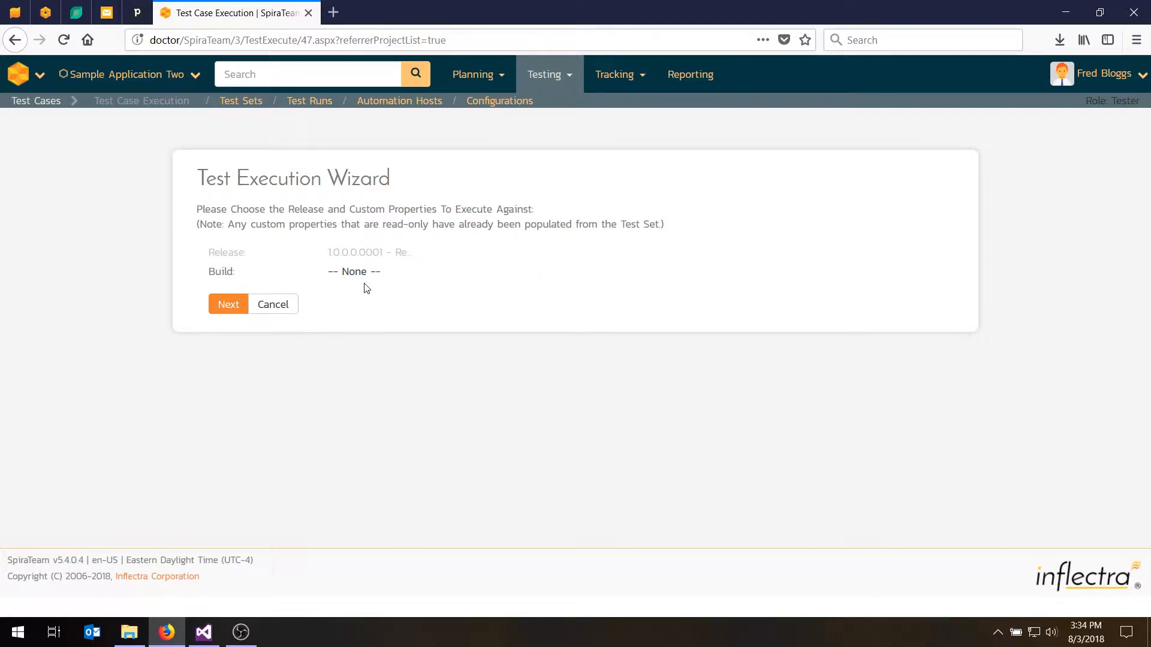
pyautogui.click(371, 276)
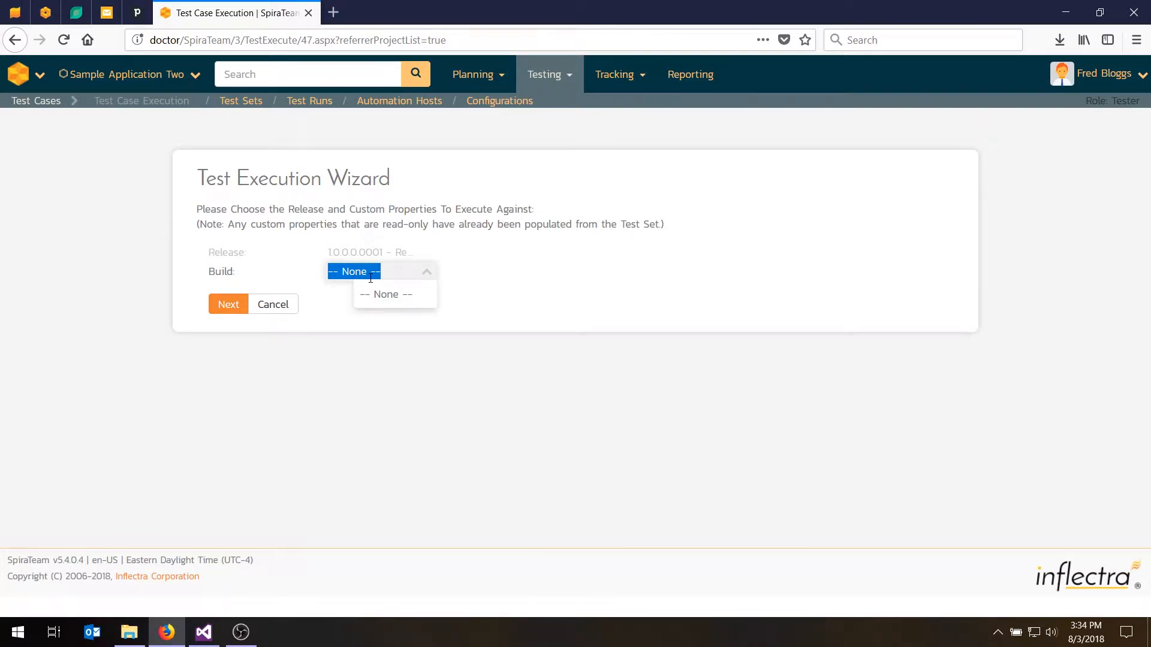
pyautogui.click(235, 309)
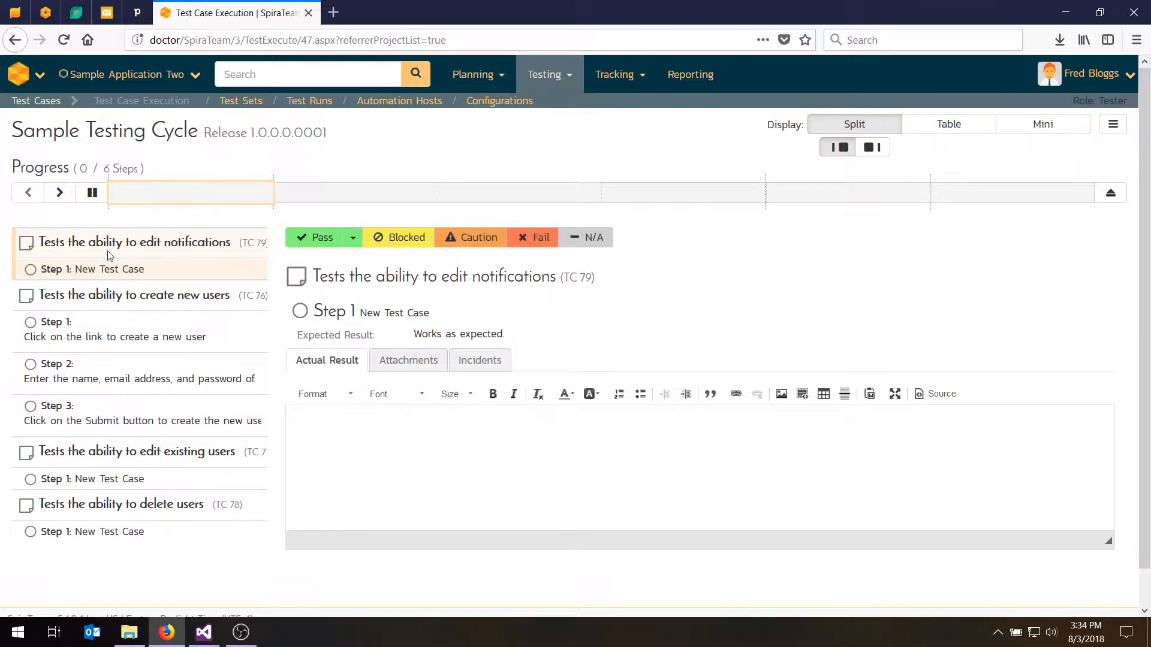
# - Look through the steps of the create new users and edit notifications test cases, including the progress bar's step details
pyautogui.click(102, 297)
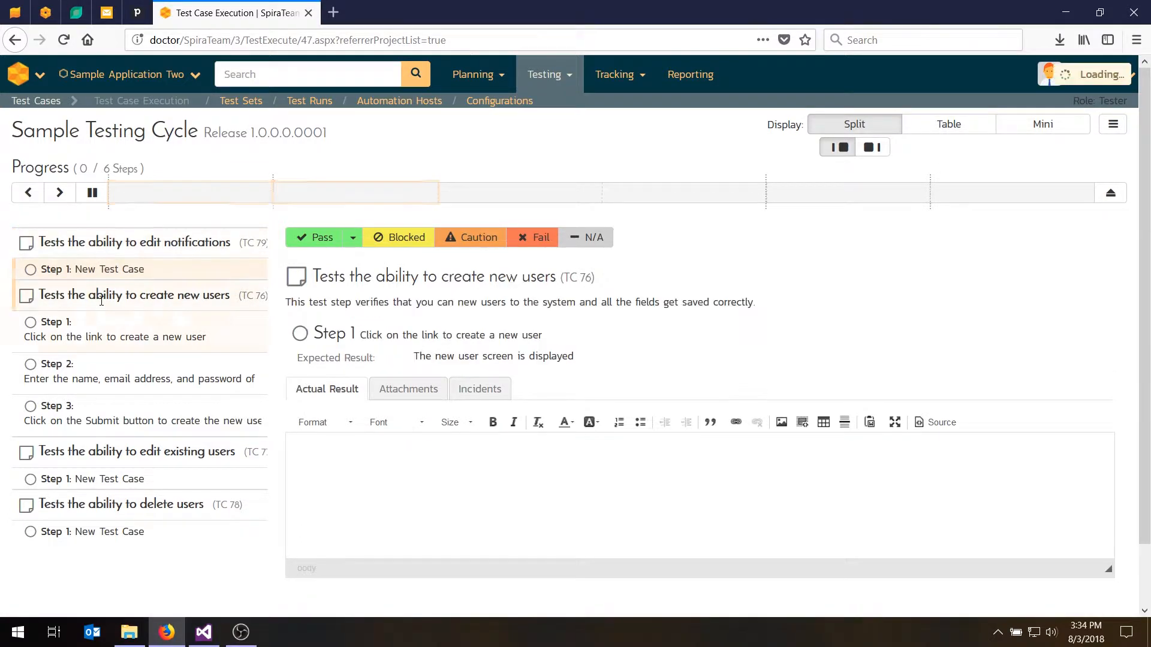
pyautogui.click(99, 371)
pyautogui.click(102, 413)
pyautogui.click(243, 246)
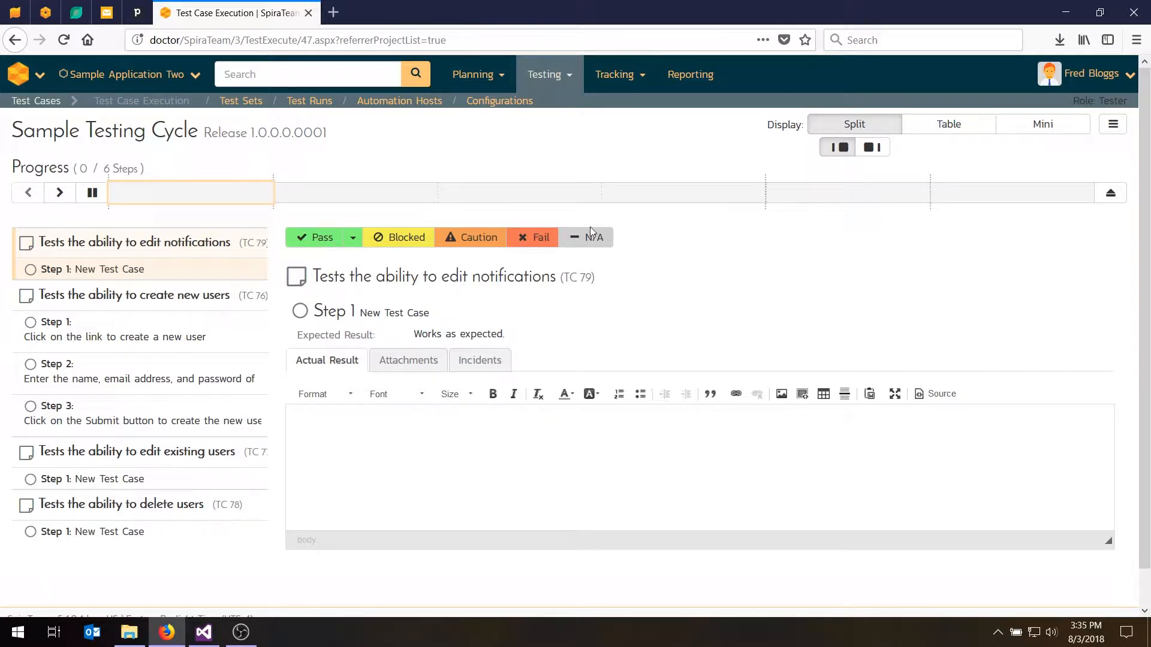
pyautogui.moveTo(524, 193)
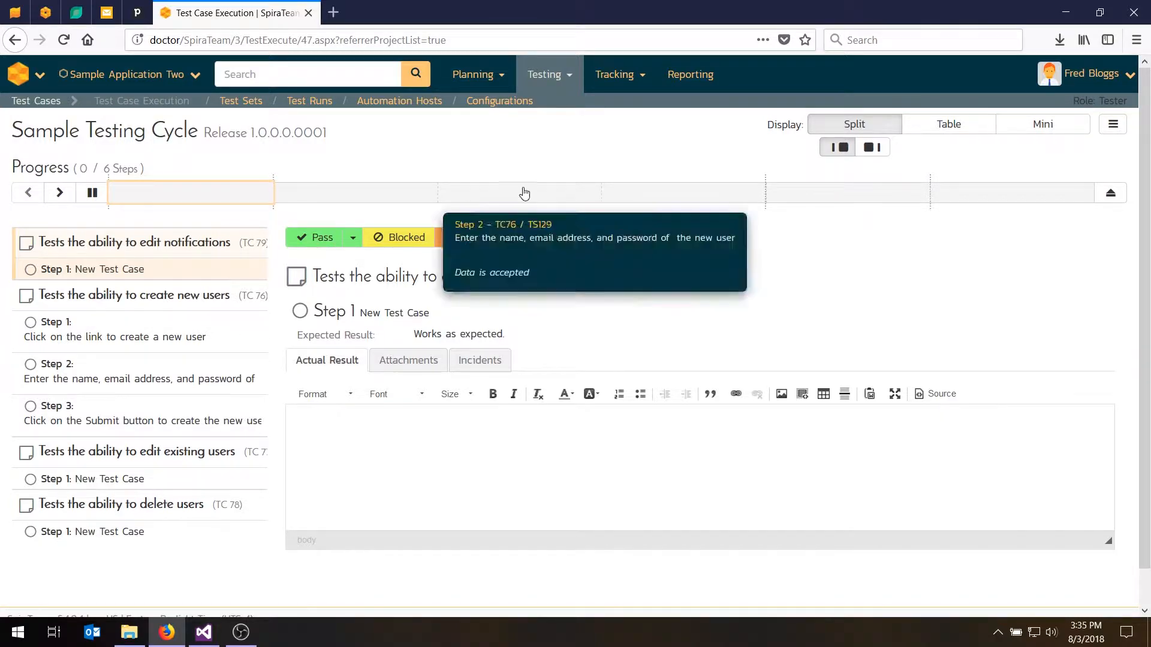
# - Examine the test cases and their steps in the Table display
pyautogui.click(949, 124)
pyautogui.scroll(-5, 517, 266)
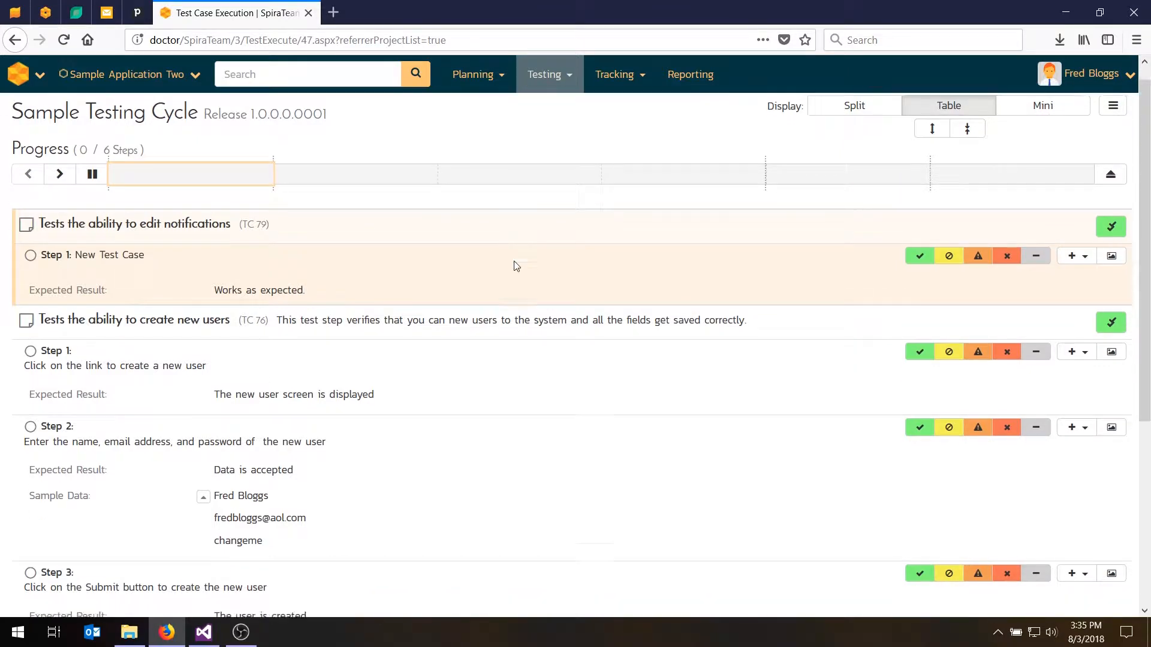
pyautogui.scroll(5, 516, 266)
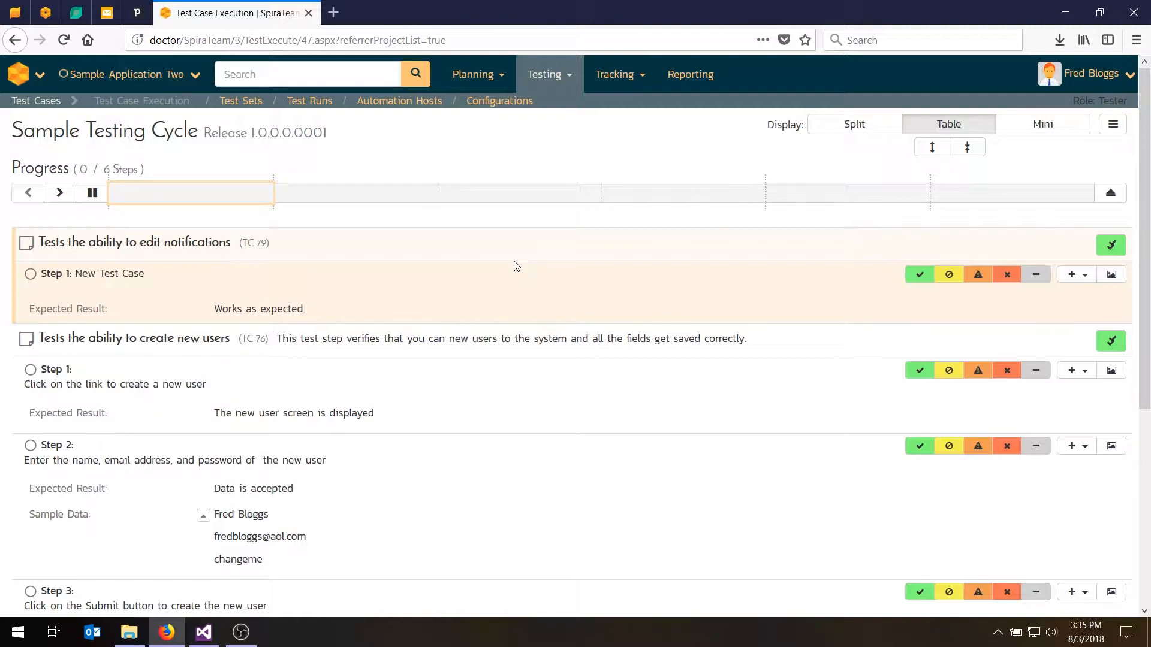
pyautogui.scroll(-1, 516, 266)
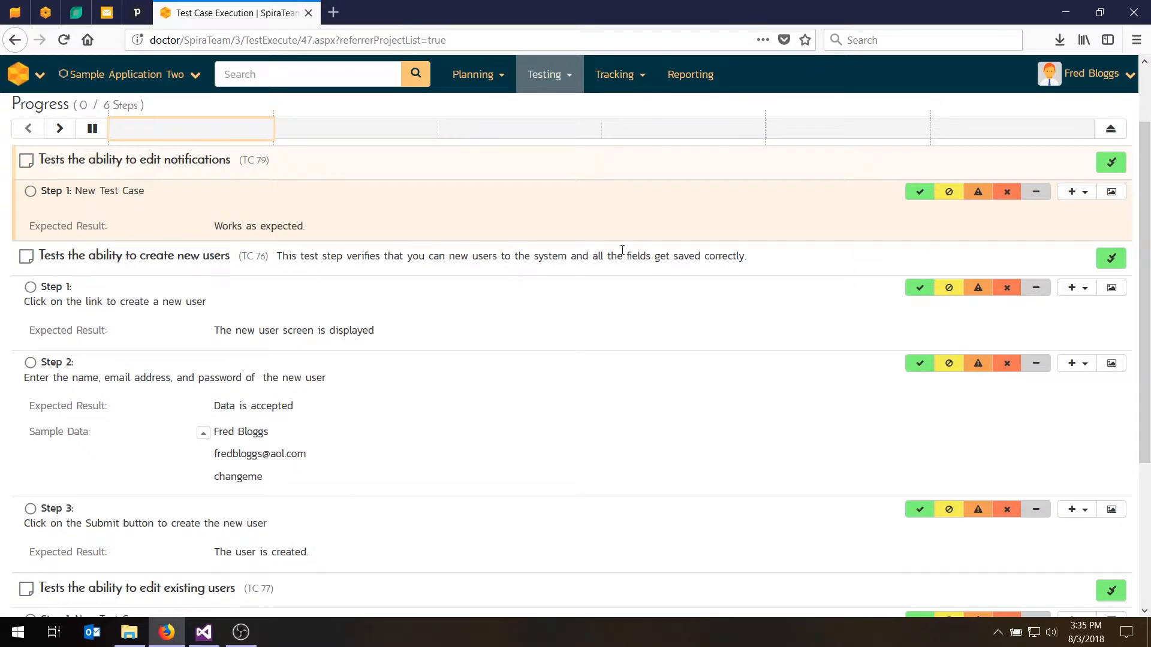
pyautogui.scroll(-4, 618, 251)
pyautogui.scroll(5, 623, 254)
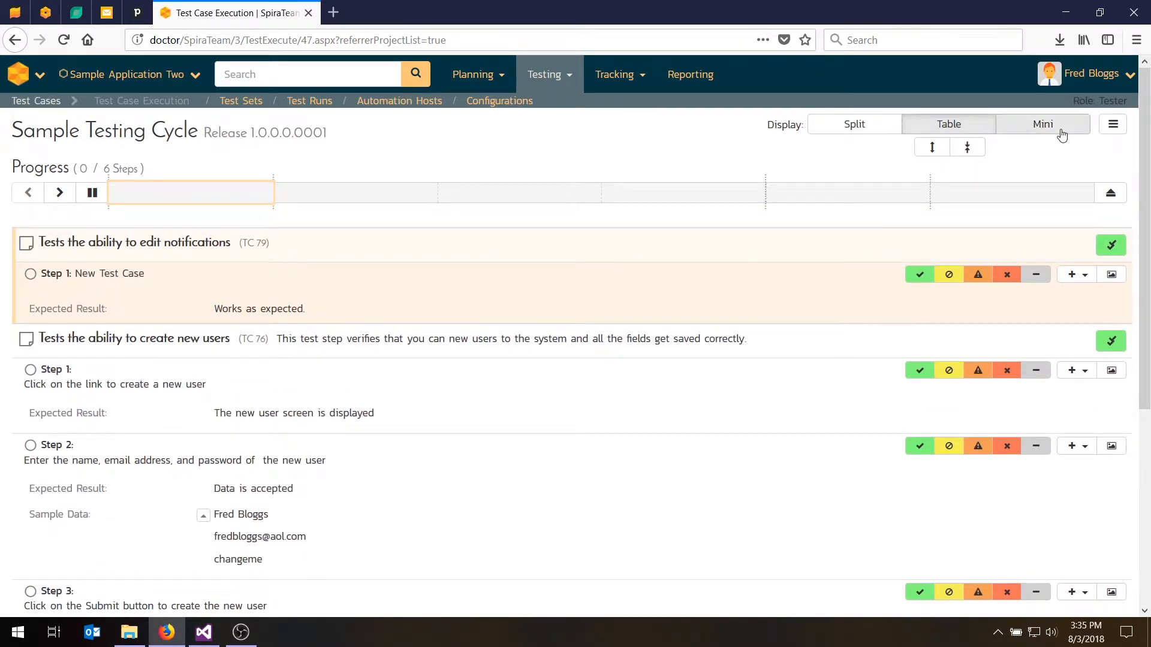
pyautogui.click(1031, 127)
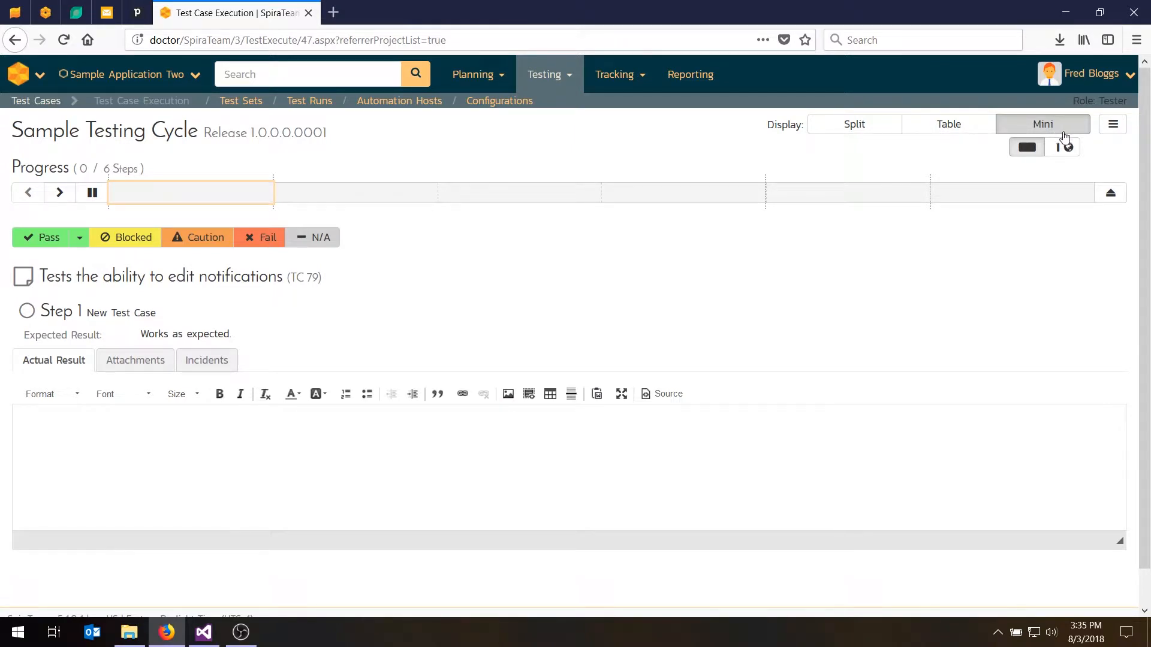
pyautogui.click(1069, 150)
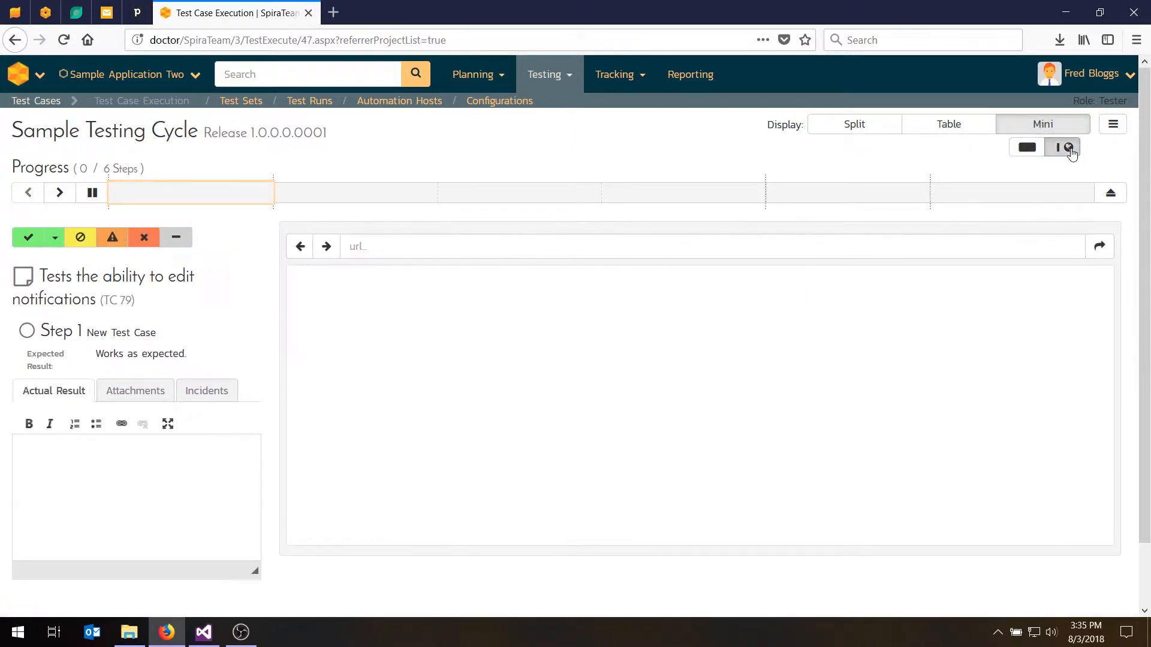
pyautogui.click(517, 250)
pyautogui.write('h')
pyautogui.press('Down')
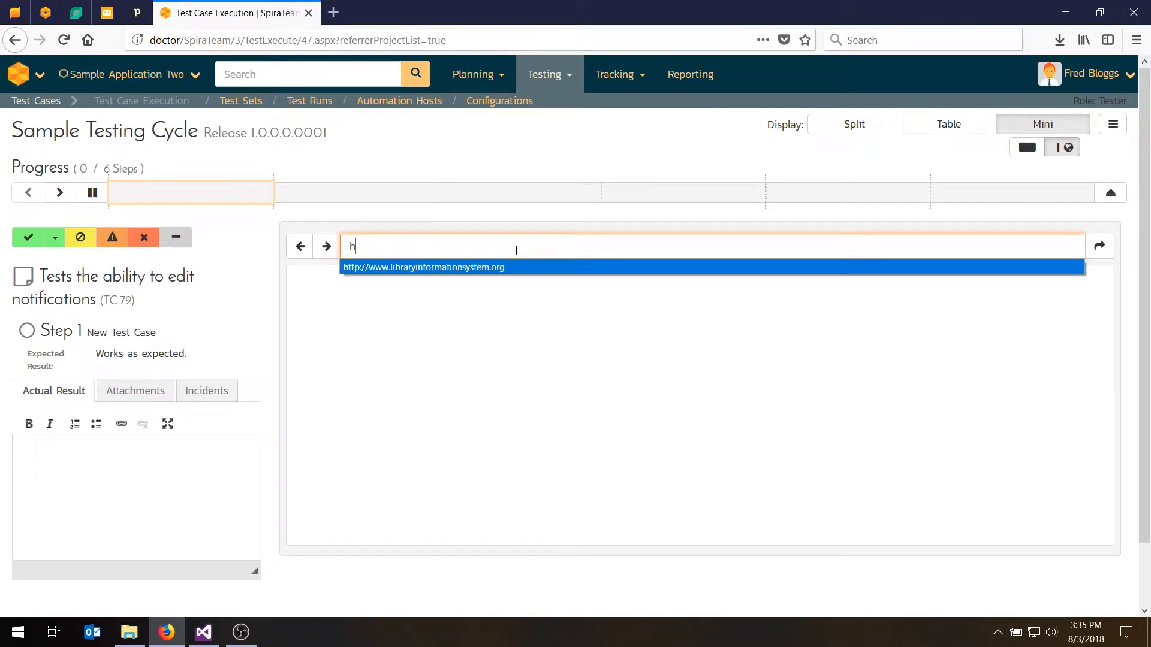
pyautogui.press('Return')
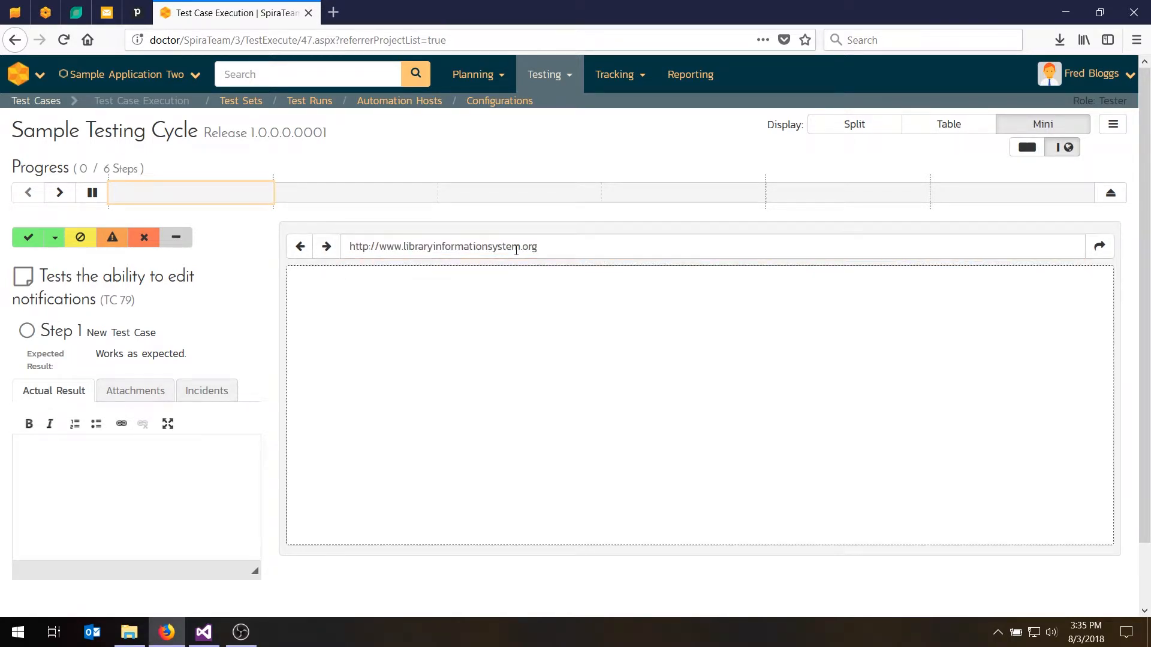
pyautogui.click(1099, 246)
# - Pass the edit notifications step and, back in the Split display with the narrow step list, steps 1 and 2 of create new users
pyautogui.click(28, 237)
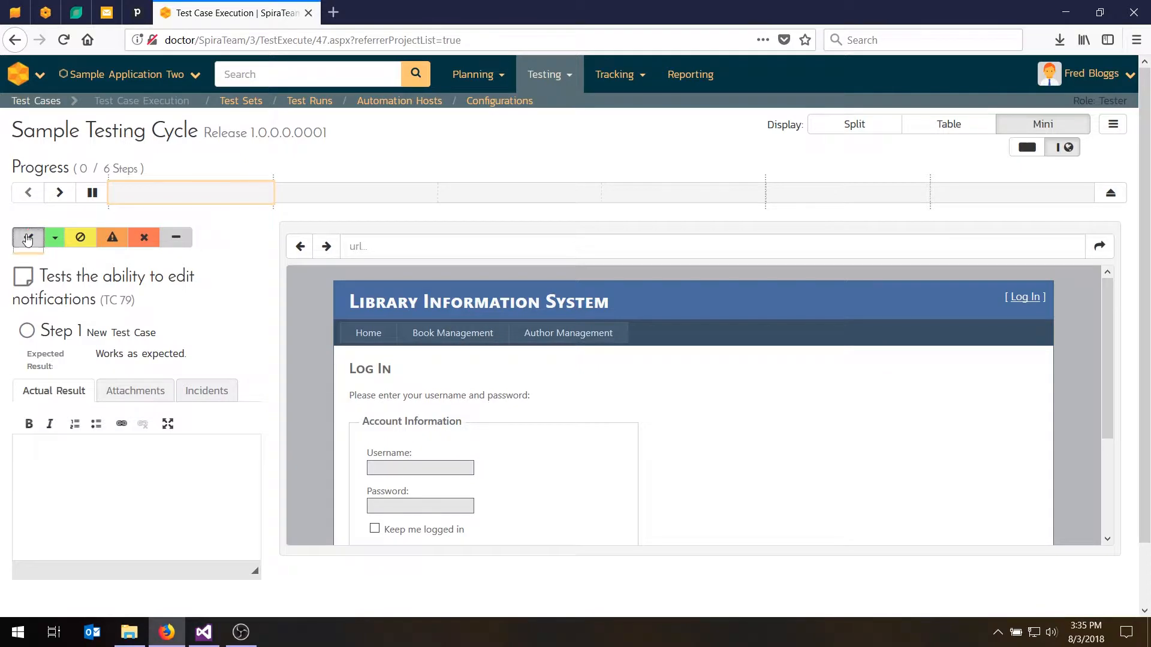
pyautogui.click(852, 129)
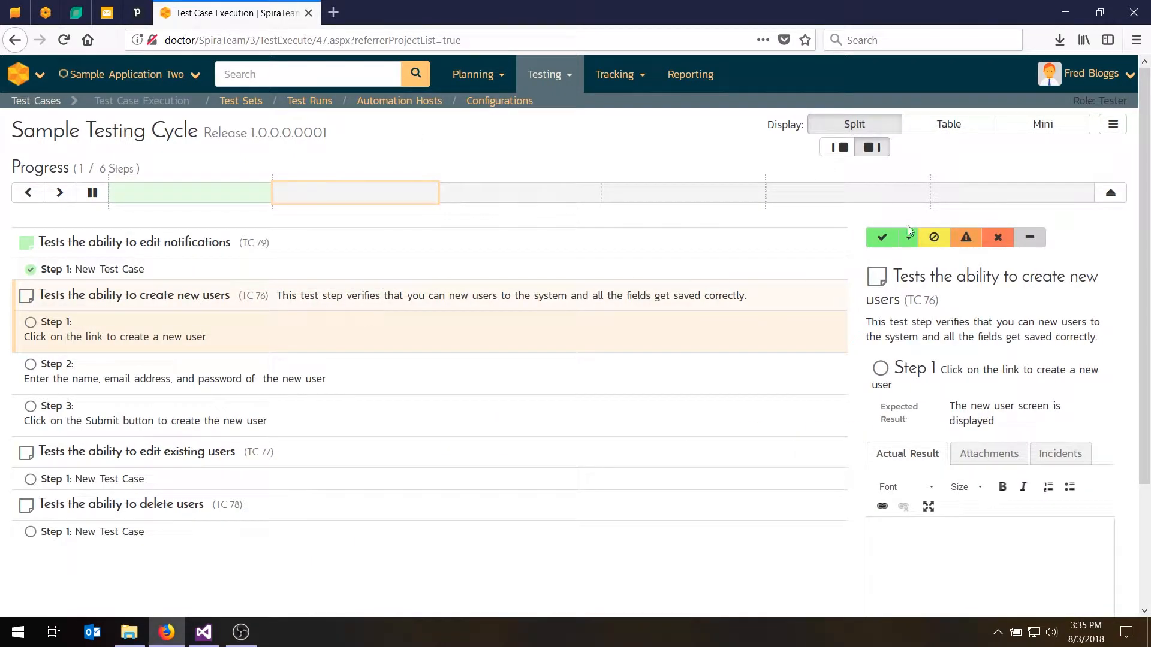
pyautogui.click(839, 148)
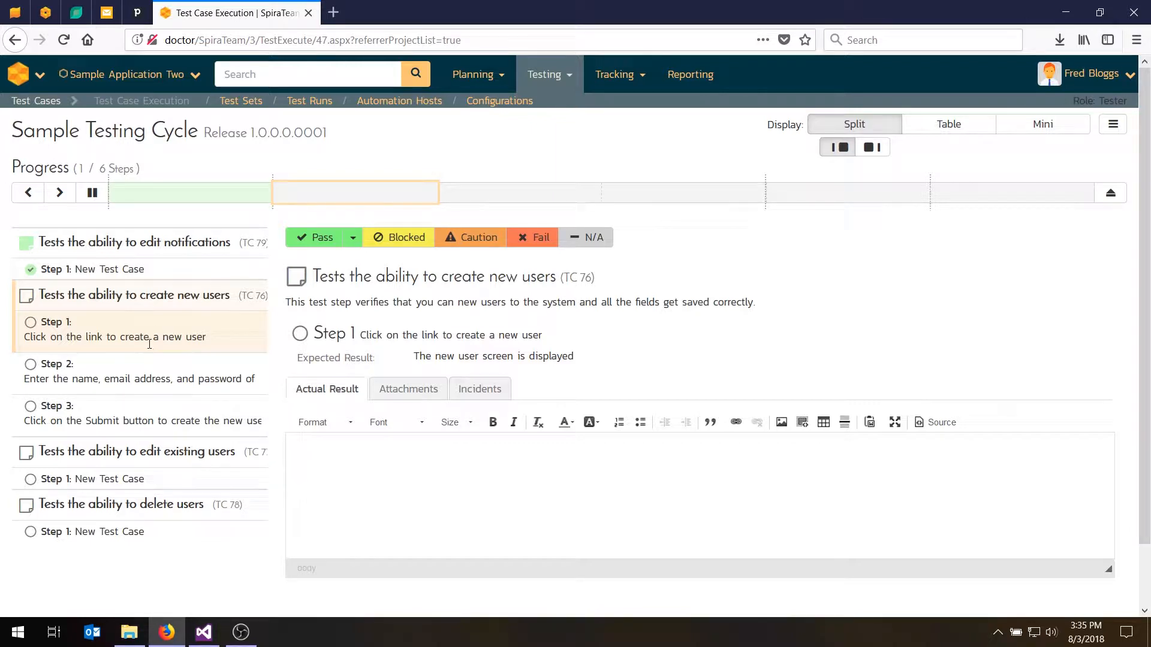
pyautogui.click(322, 238)
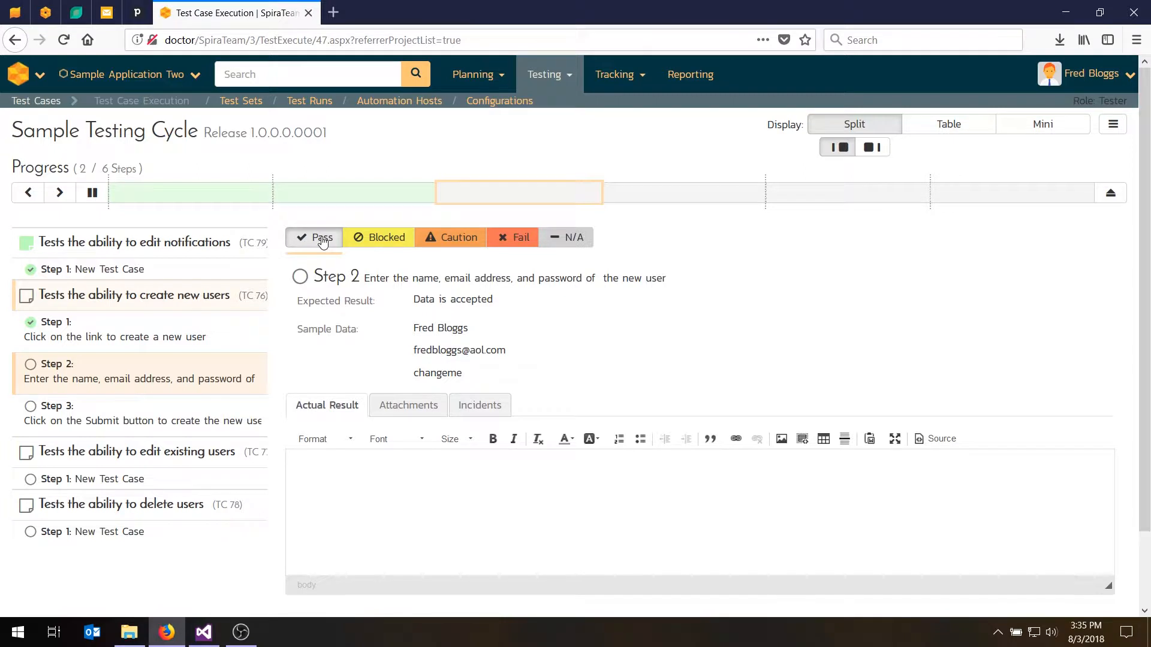
pyautogui.click(322, 238)
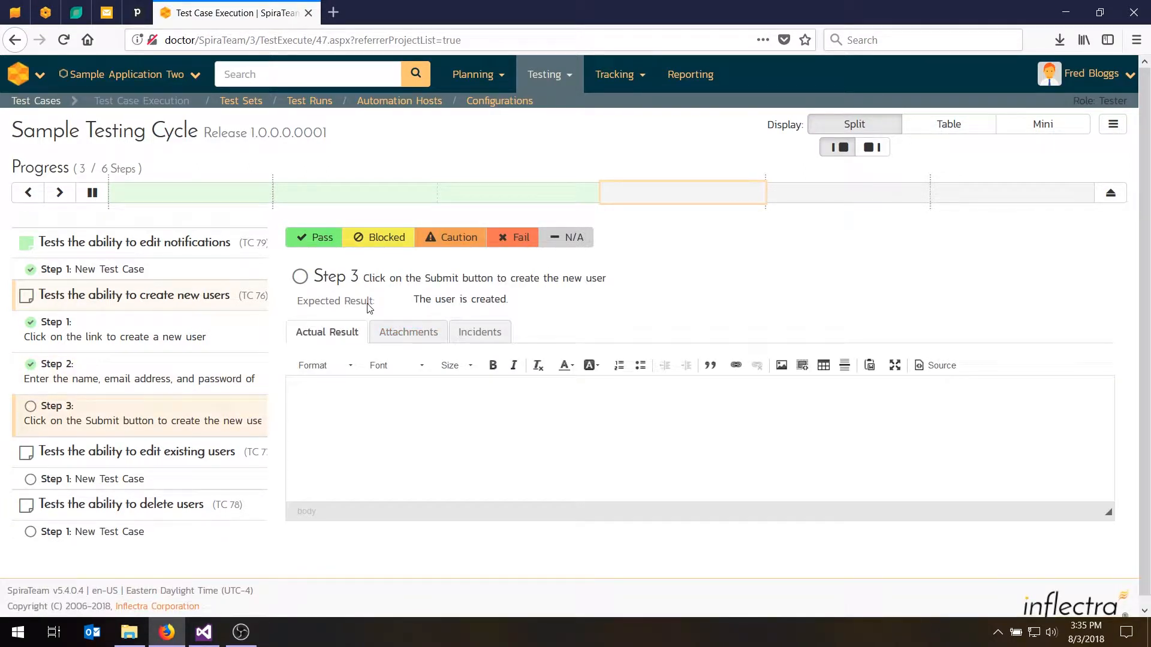
pyautogui.click(333, 13)
pyautogui.write('www.libraryinformationsystem.org/')
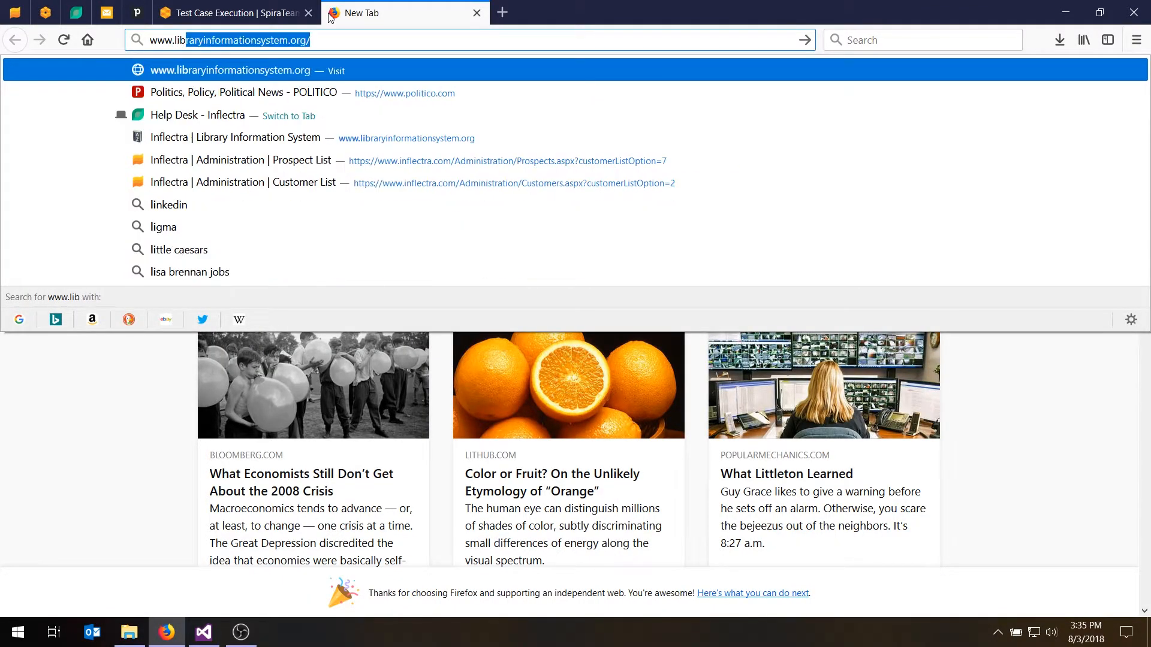
pyautogui.press('Return')
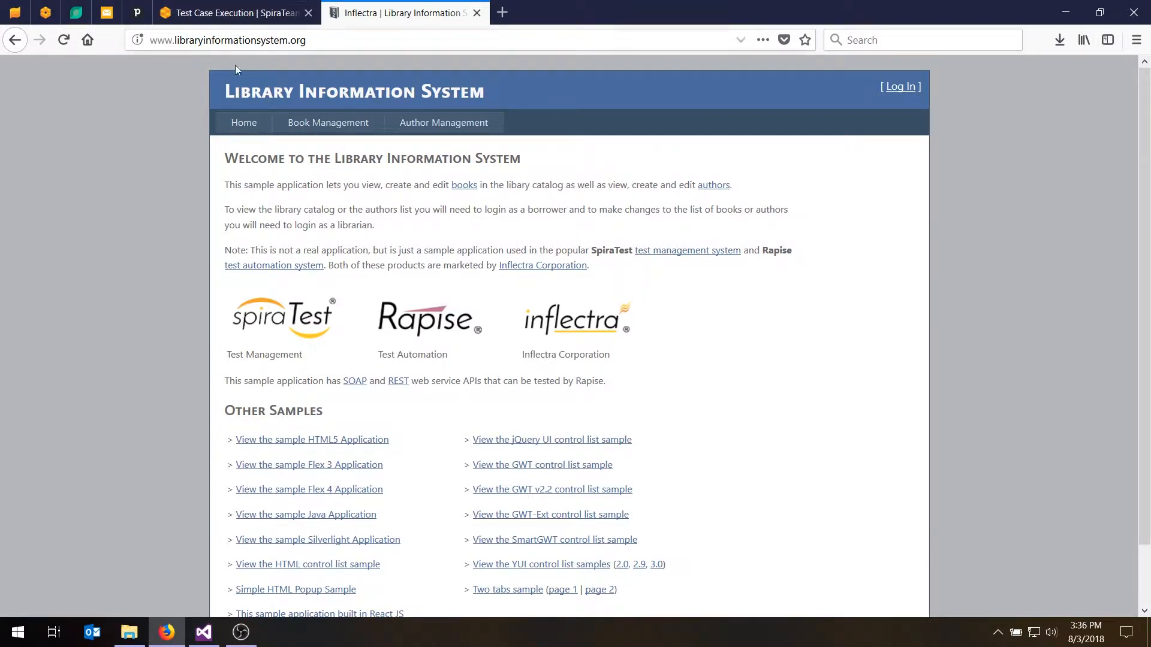
pyautogui.click(343, 40)
pyautogui.click(390, 46)
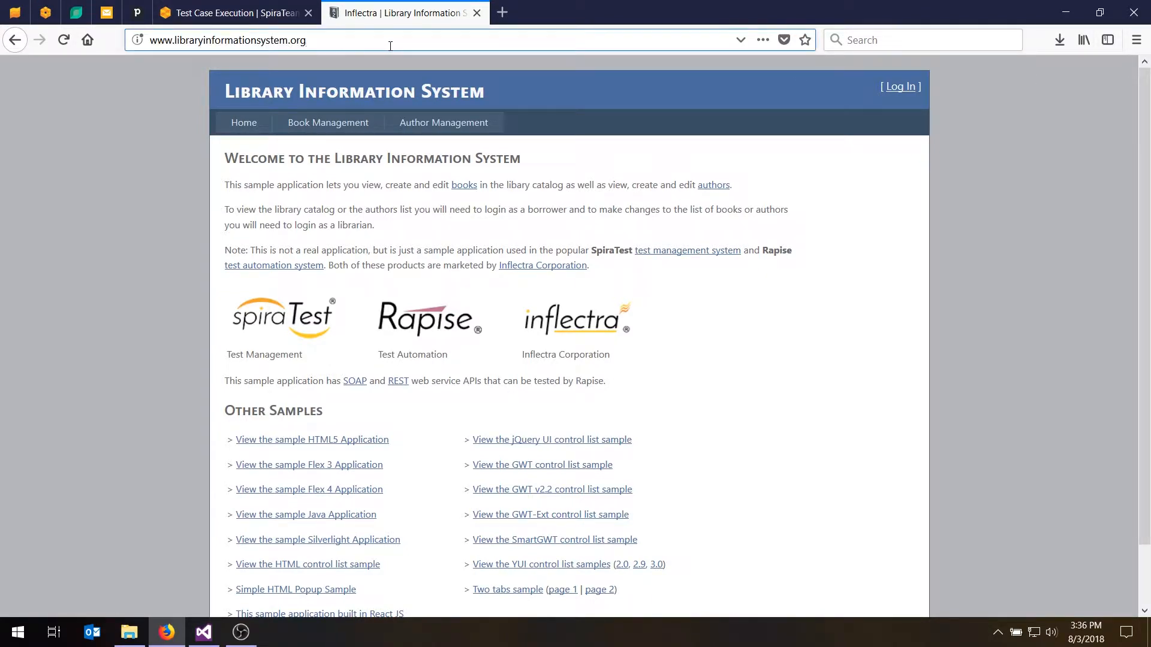
pyautogui.write('/55')
pyautogui.press('Return')
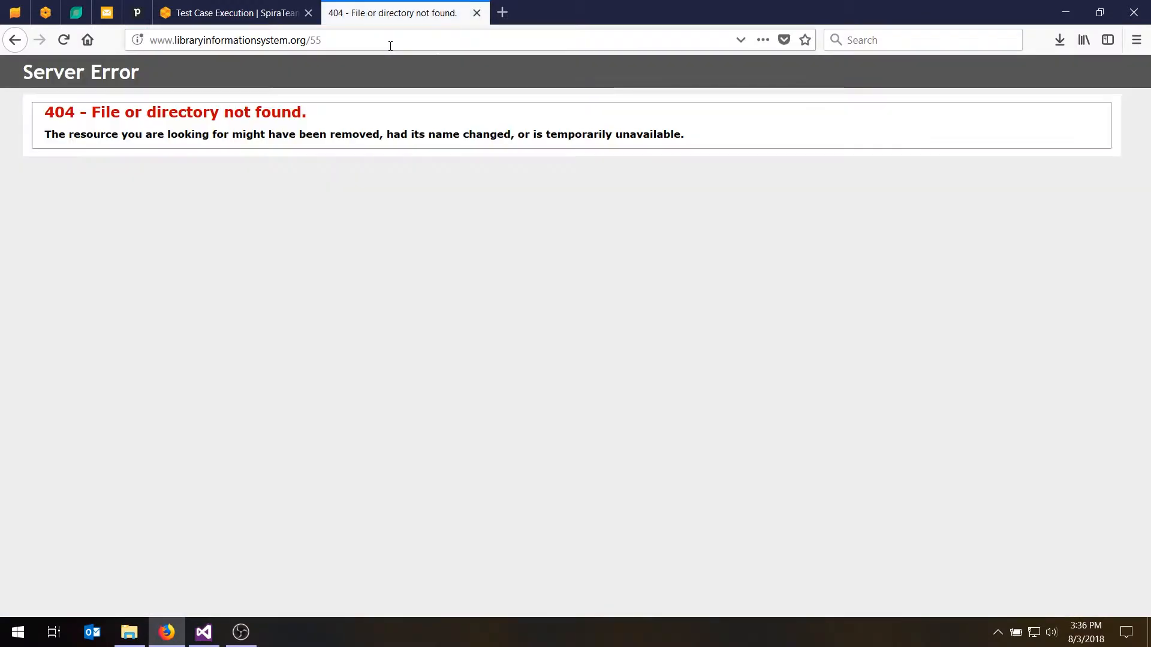
# - Enter "Received a 404 page missing error:" as the actual result of Step 3 and paste a screenshot of the error page below it
pyautogui.click(245, 12)
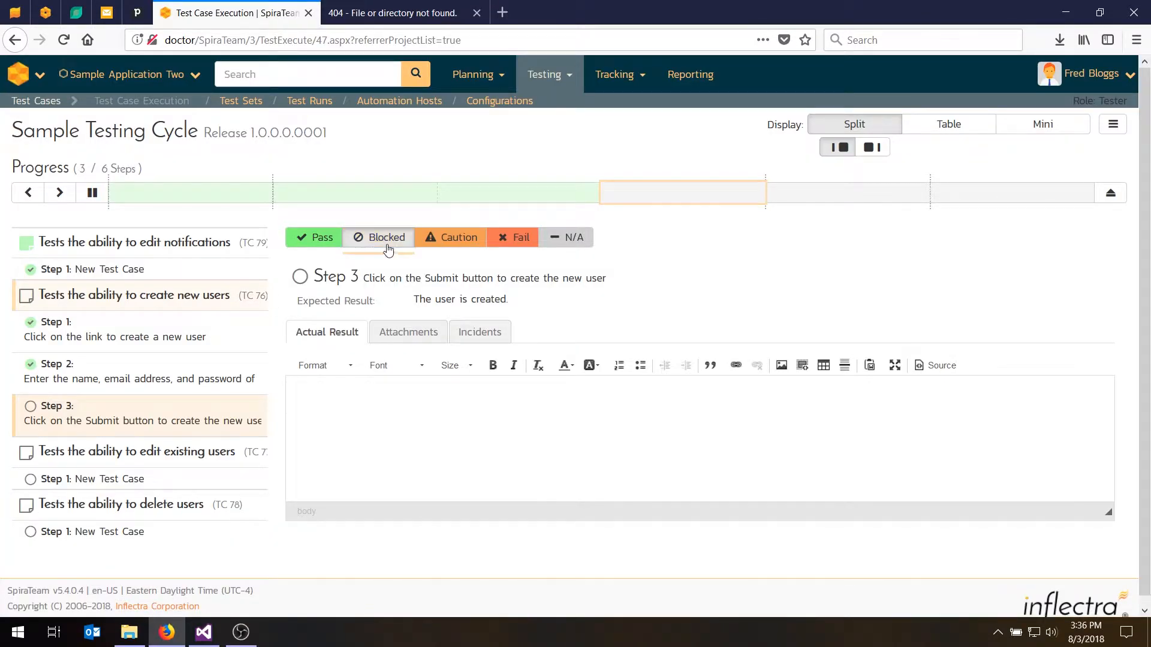
pyautogui.click(327, 434)
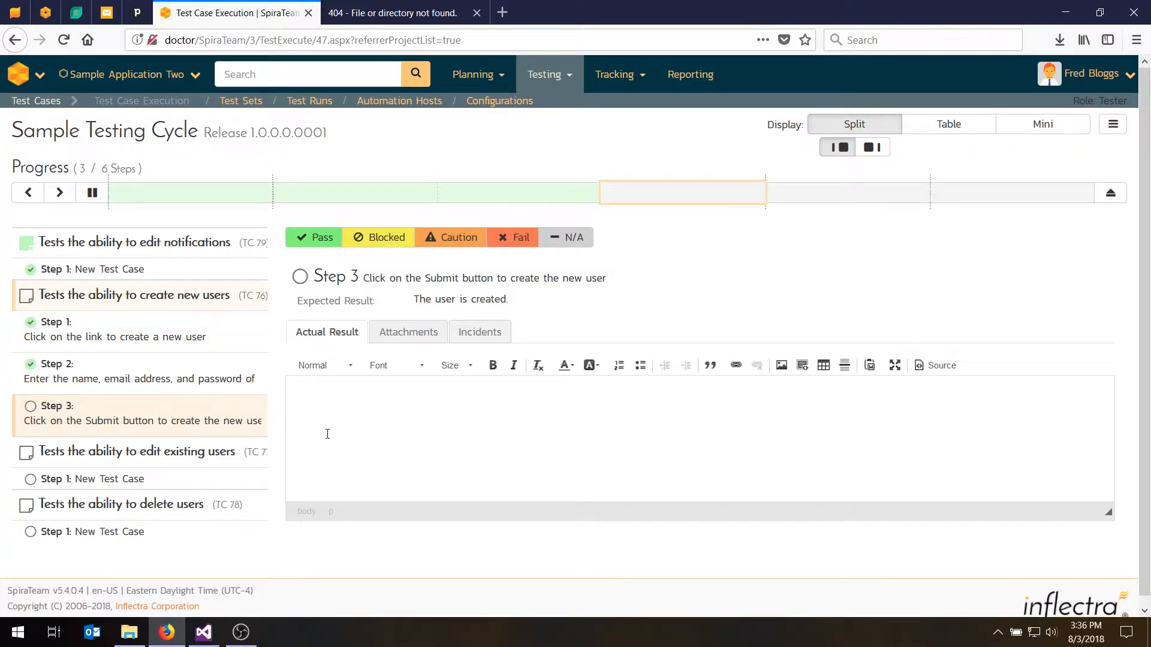
pyautogui.write('Received a 404 page missing error:')
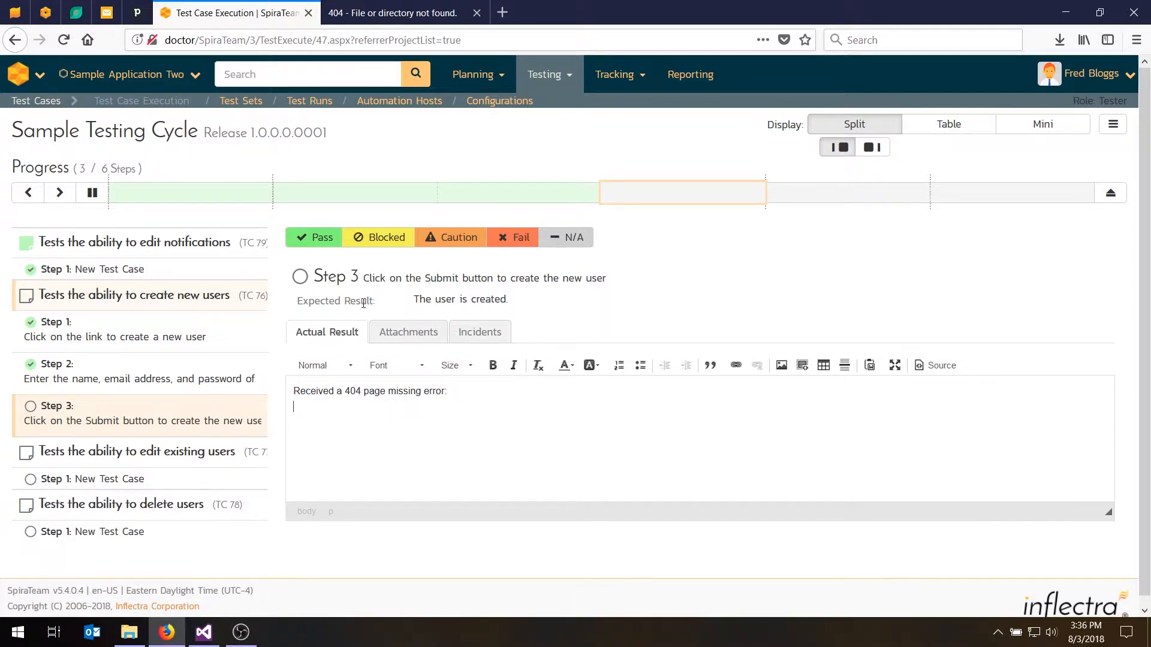
pyautogui.click(355, 7)
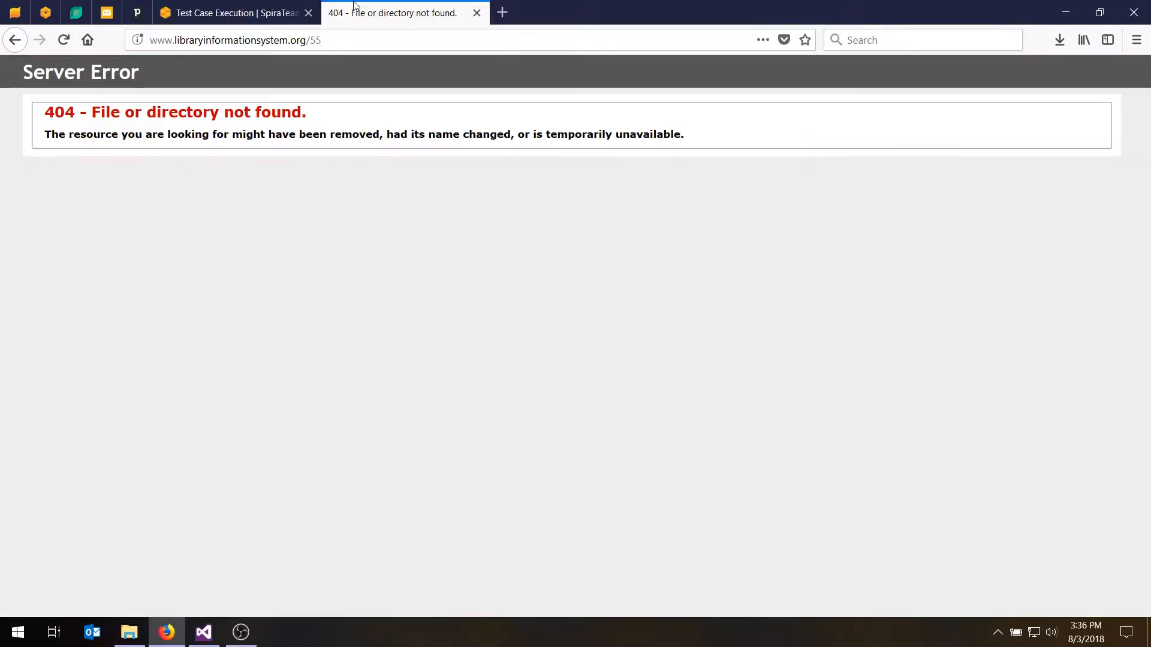
pyautogui.click(234, 12)
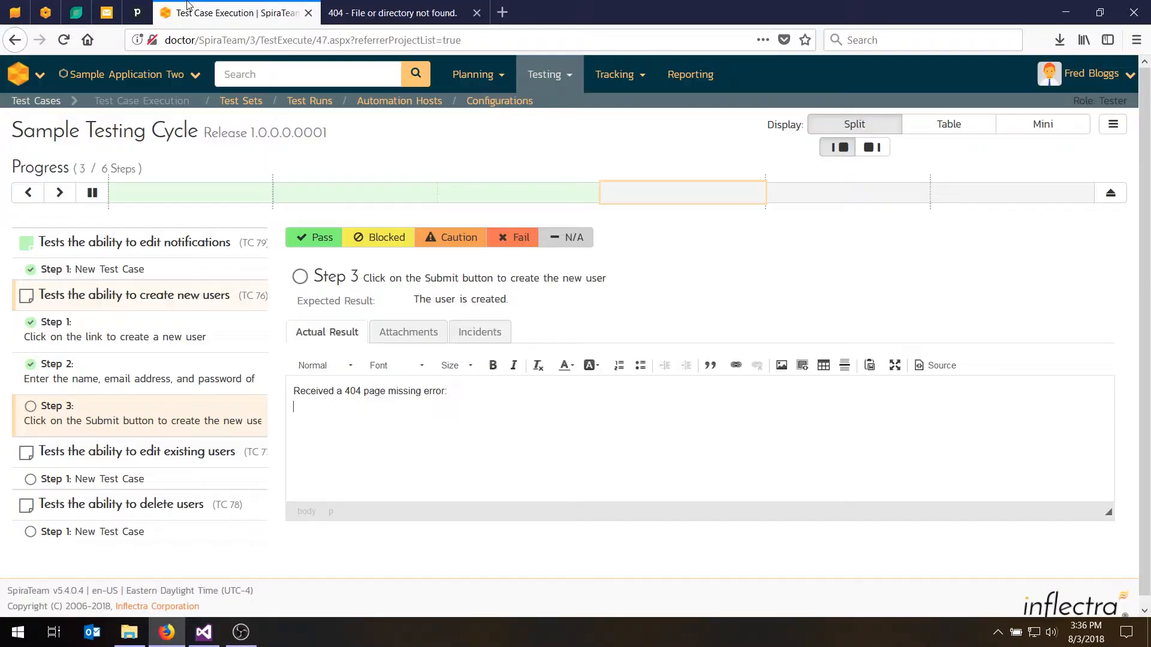
pyautogui.hotkey('ctrl', 'v')
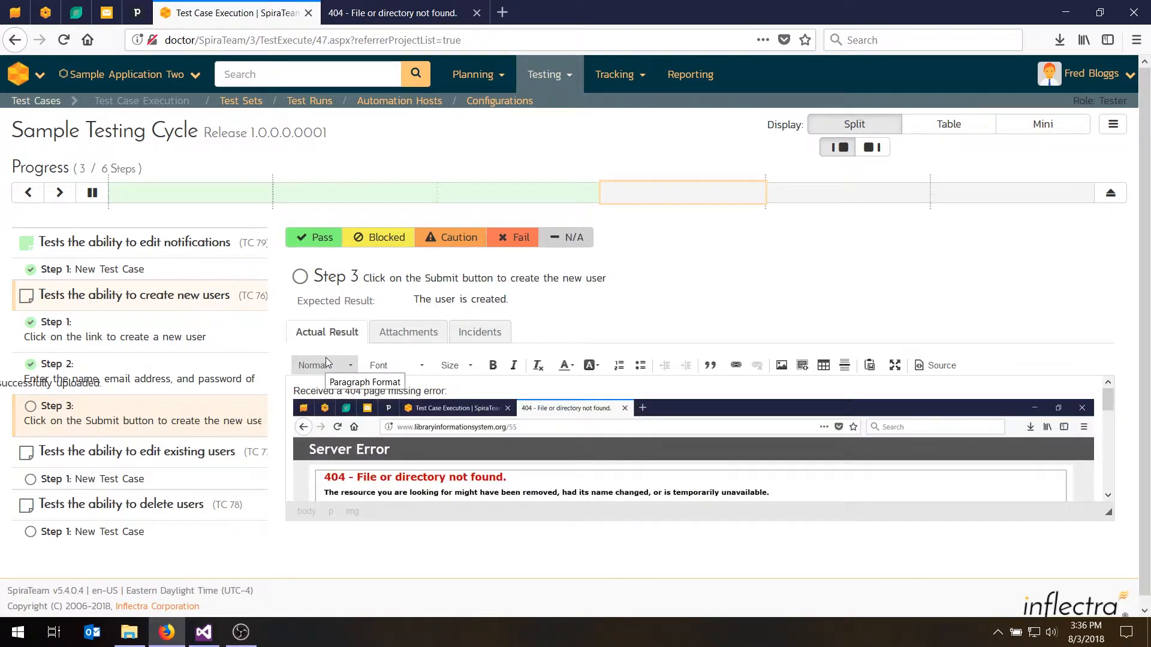
pyautogui.click(894, 364)
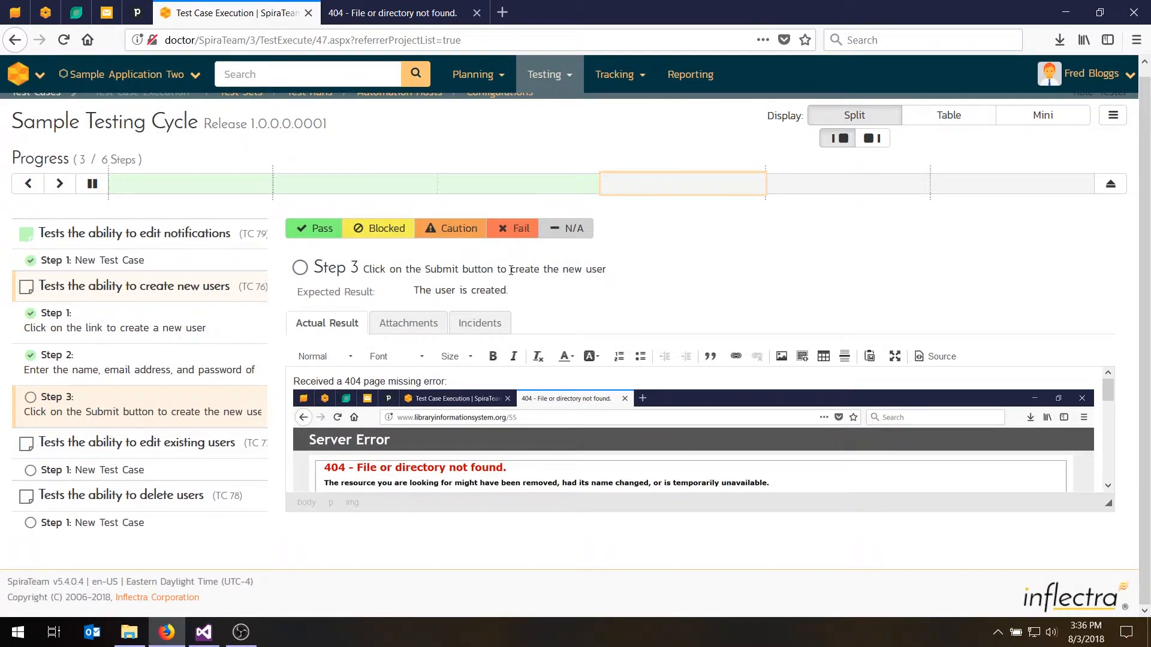
# - Start a new incident for Step 3 and name it "page missing bug on the user list screen"
pyautogui.click(482, 328)
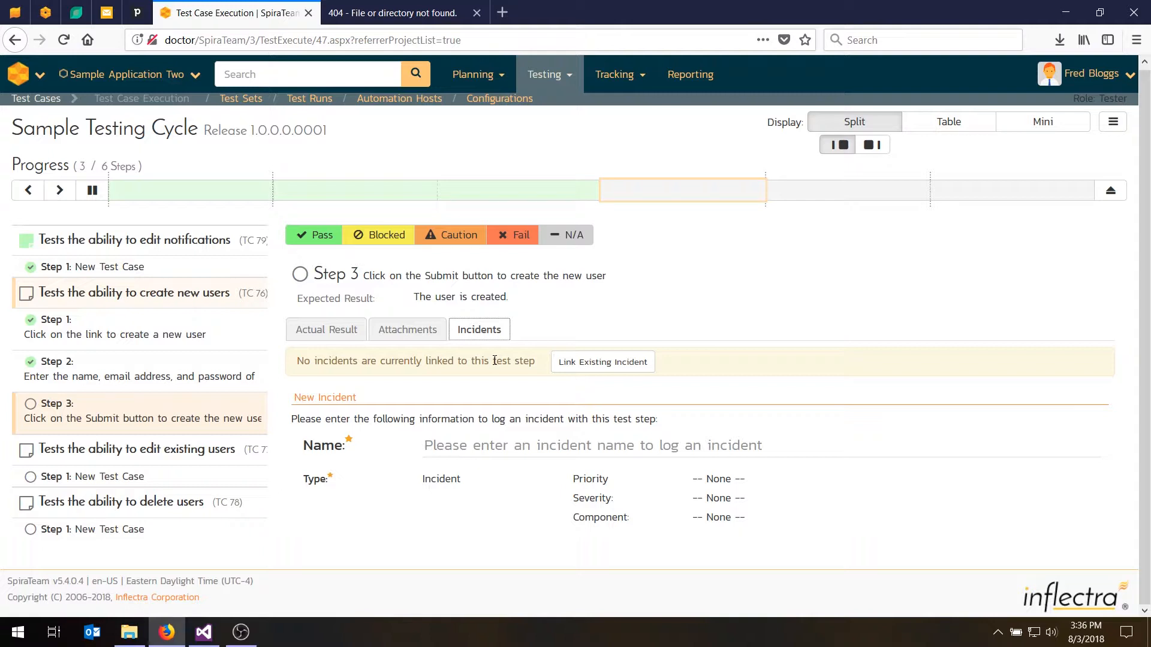
pyautogui.click(569, 449)
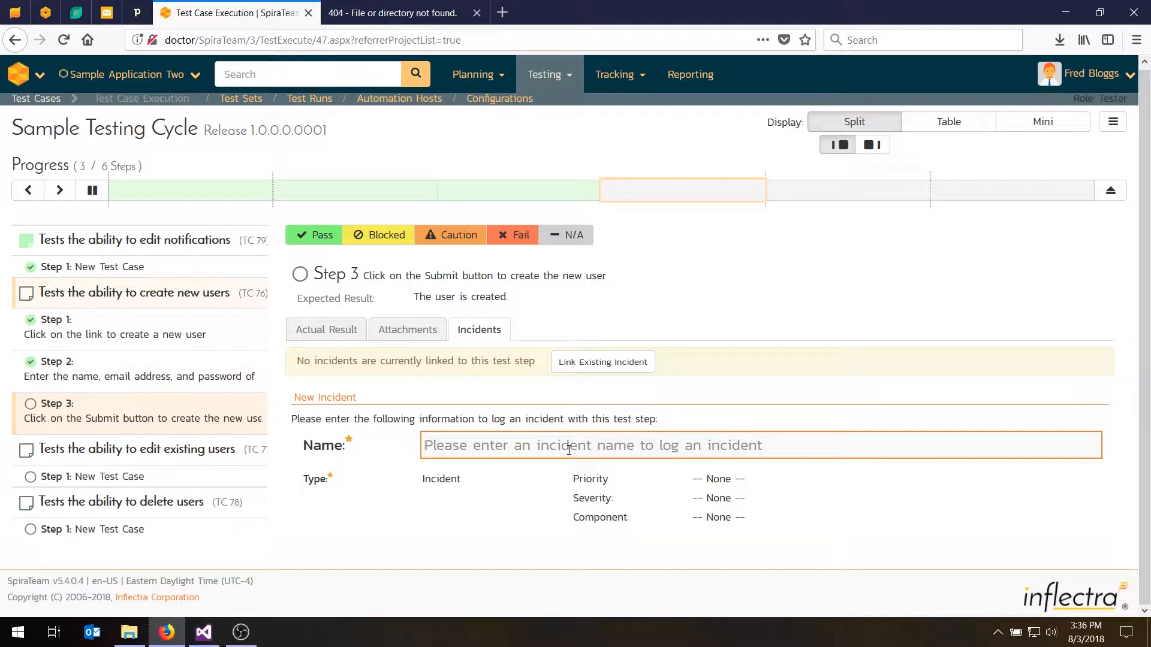
pyautogui.write('page')
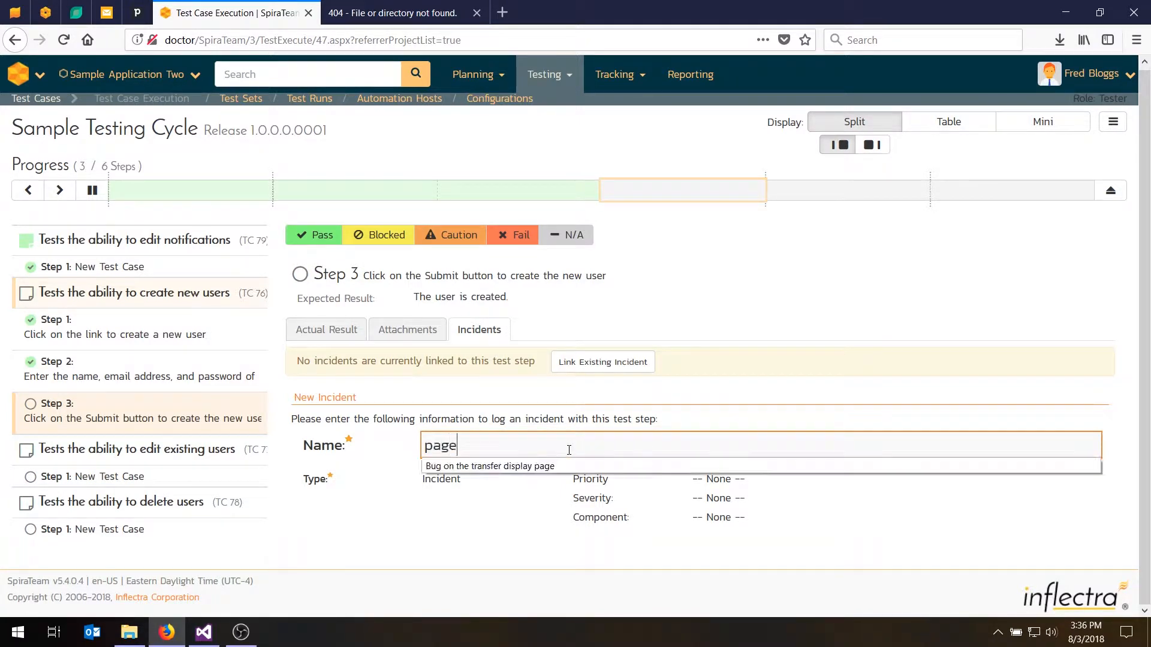
pyautogui.write(' missing bug on the t')
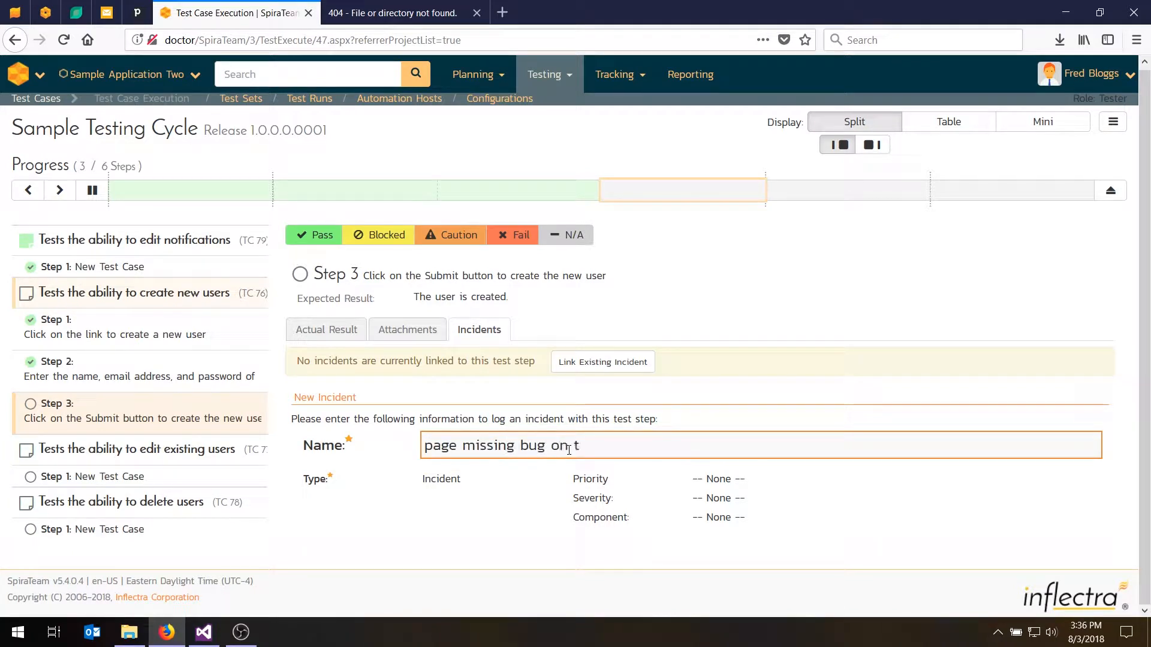
pyautogui.press('BackSpace')
pyautogui.write('user list screen')
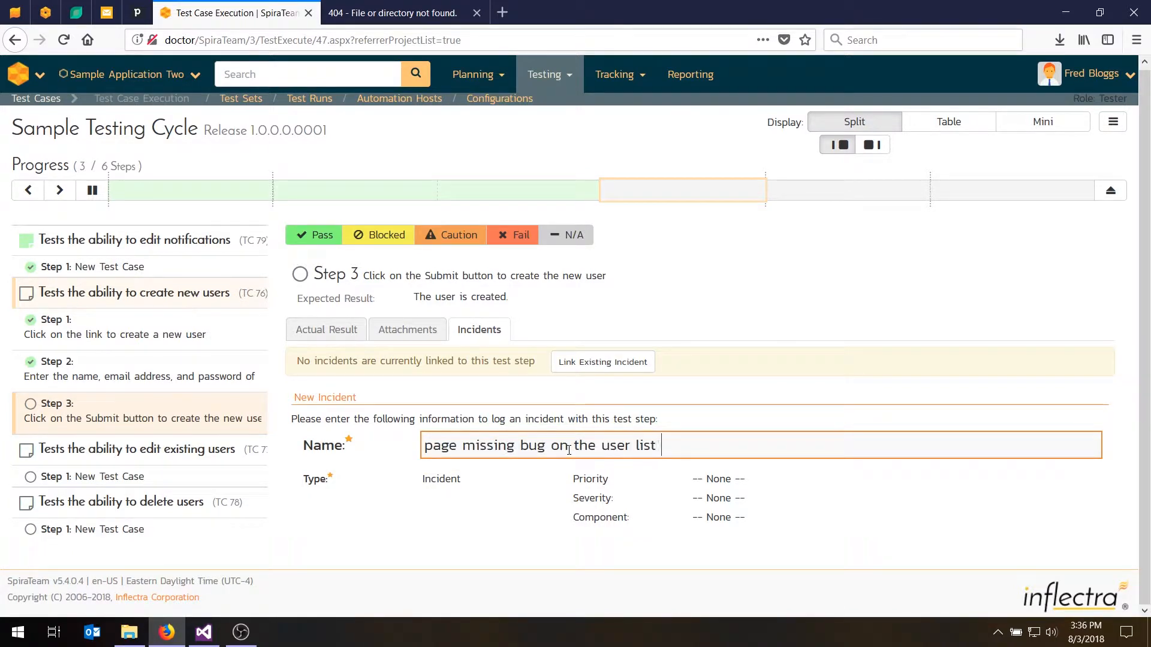
# - Set the incident's type to Bug, priority to 2 - High and severity to 1 - Critical, and mark Step 3 as failed
pyautogui.click(444, 479)
pyautogui.click(456, 504)
pyautogui.click(722, 479)
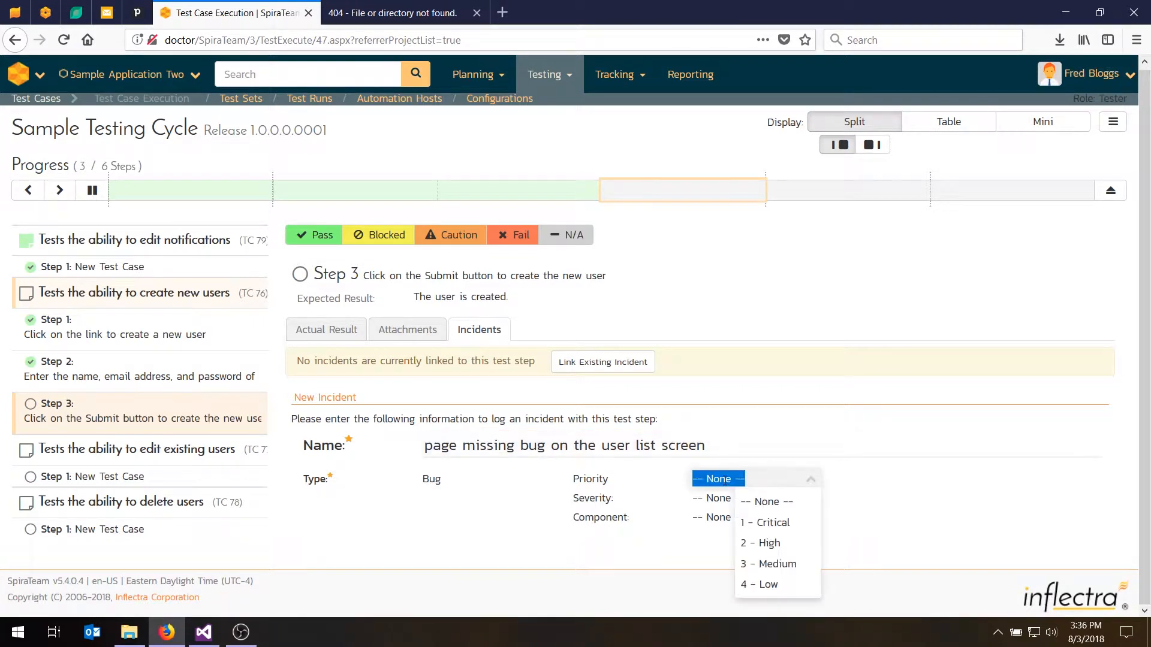
pyautogui.click(760, 543)
pyautogui.click(757, 500)
pyautogui.click(760, 543)
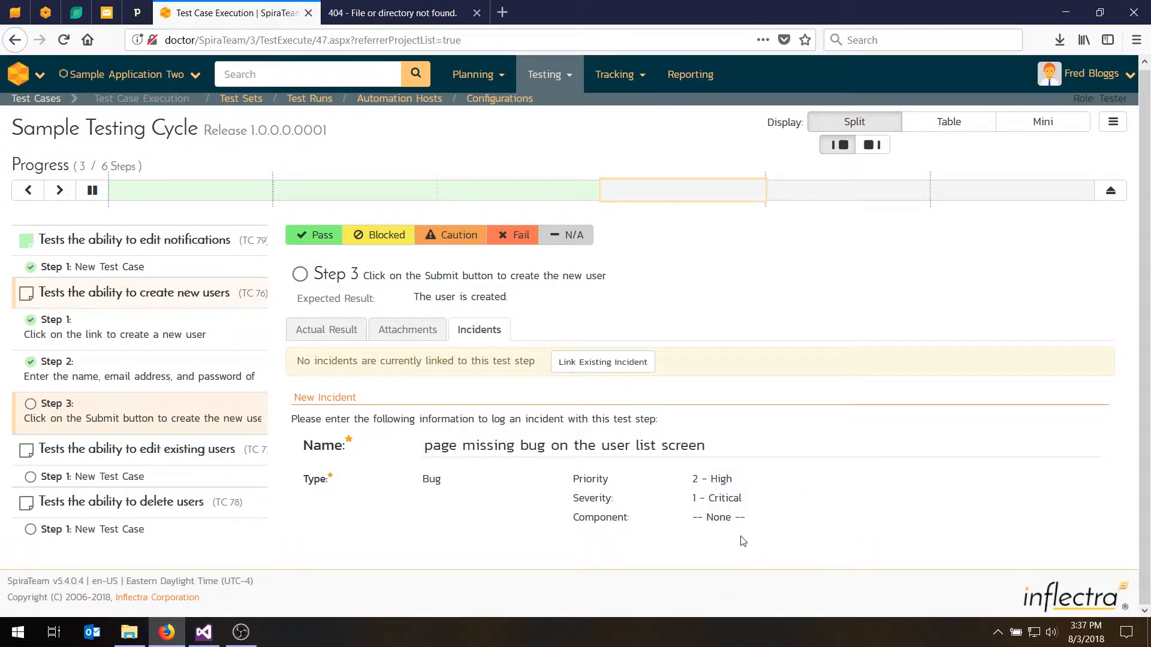
pyautogui.click(728, 518)
pyautogui.click(888, 497)
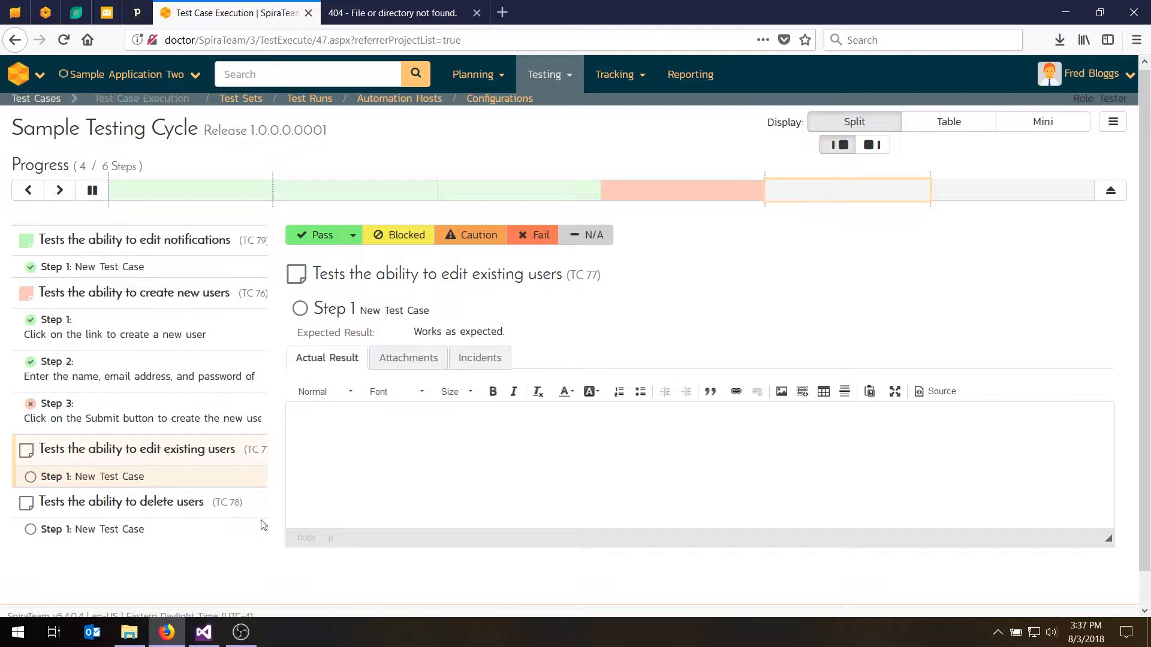
# - Pass the edit existing users and delete users steps, and leave the test execution without finishing the run
pyautogui.click(309, 237)
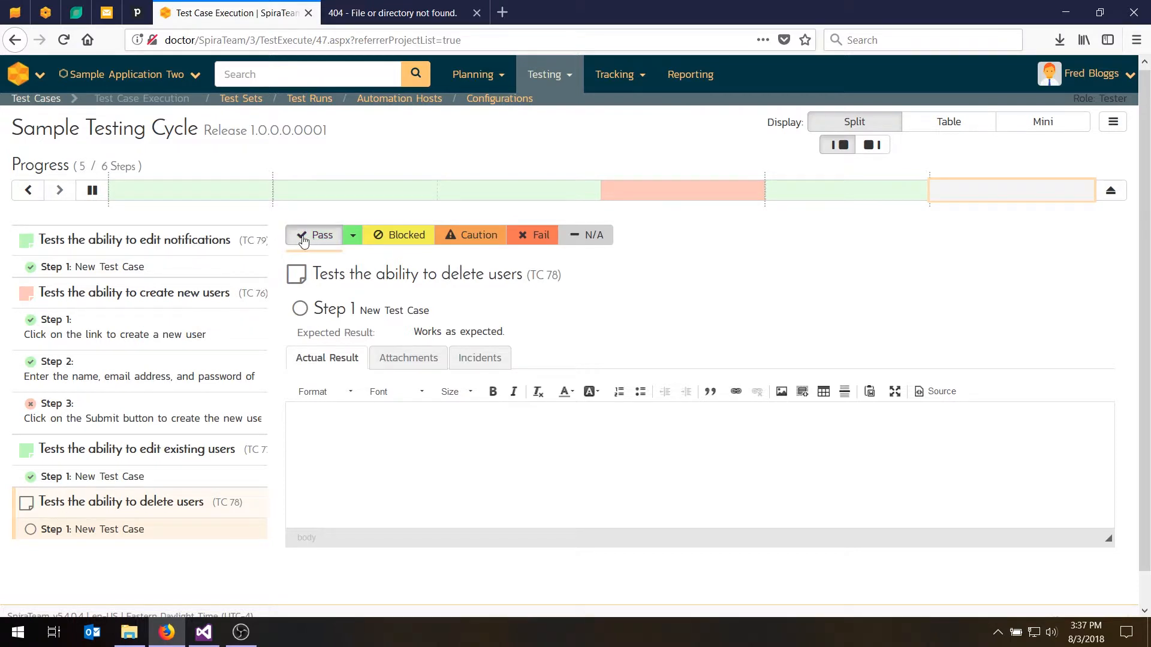
pyautogui.click(301, 238)
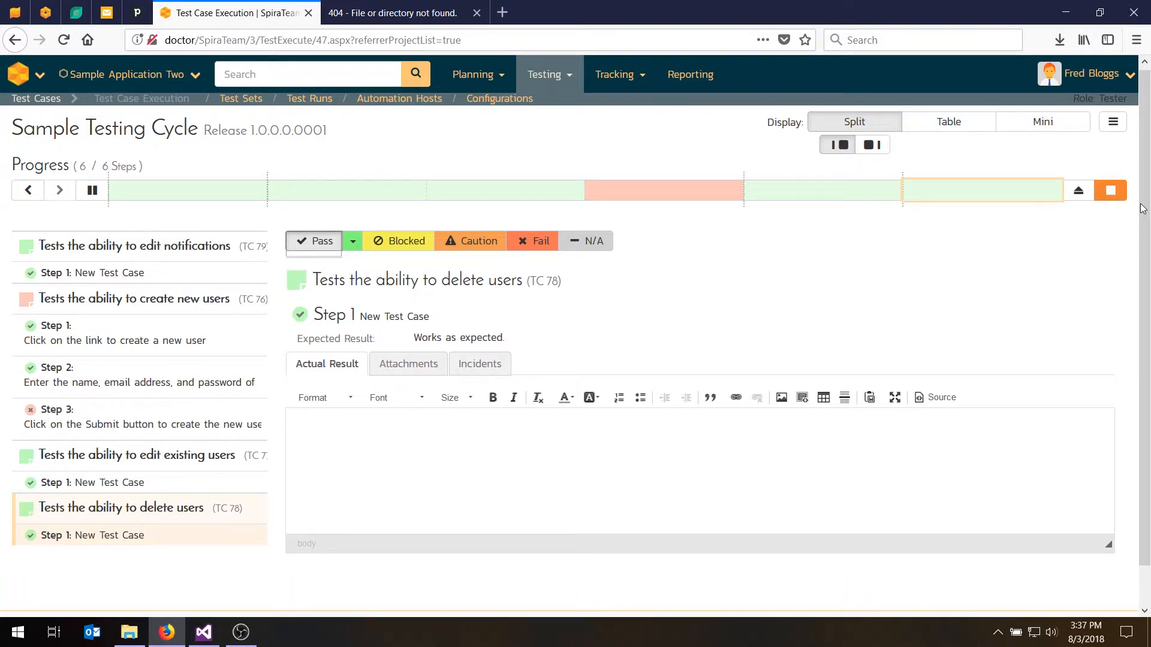
pyautogui.click(1122, 195)
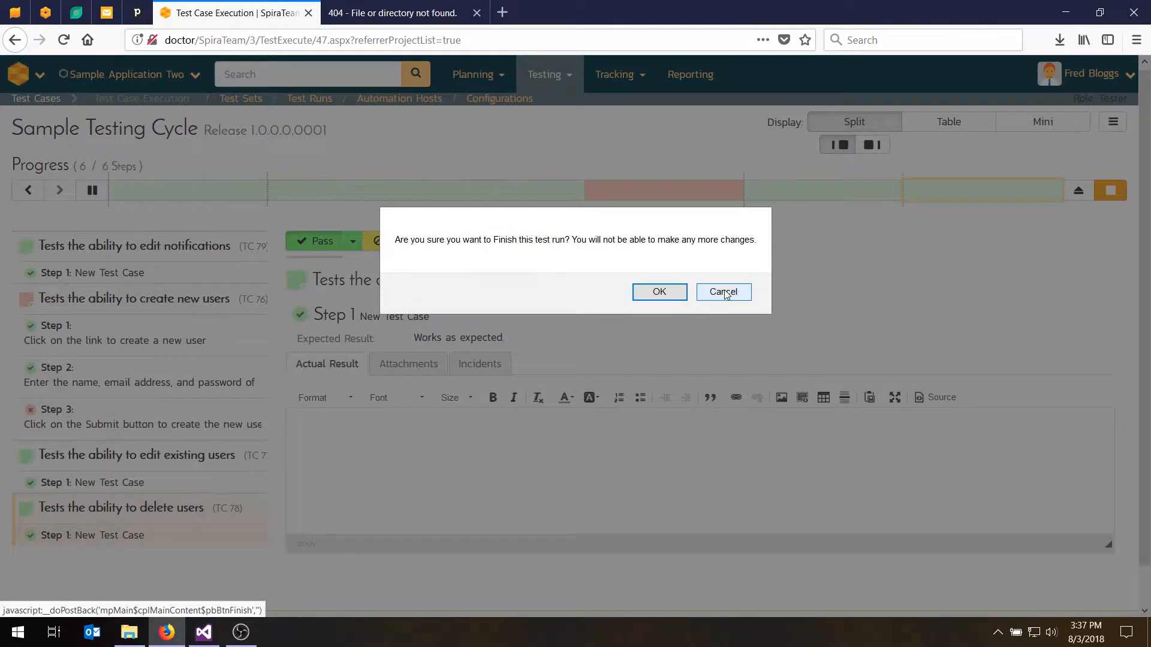
pyautogui.click(724, 292)
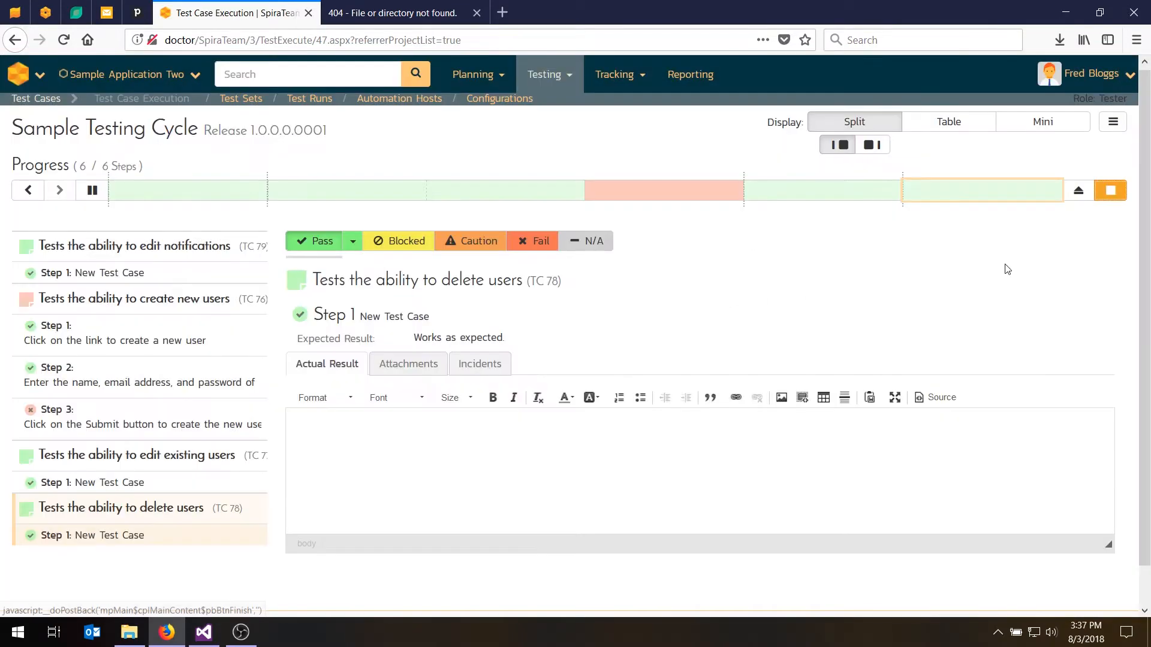
pyautogui.click(1078, 193)
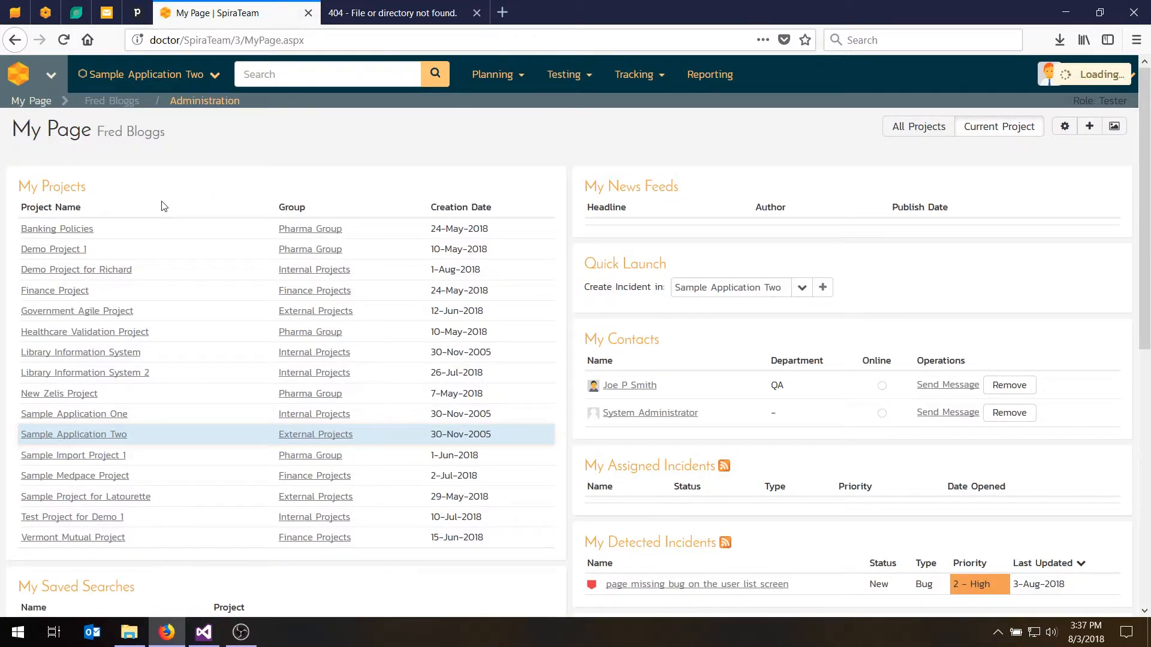
# - Resume the fully executed Sample Testing Cycle run from My Pending Test Runs and finish it
pyautogui.scroll(-8, 162, 205)
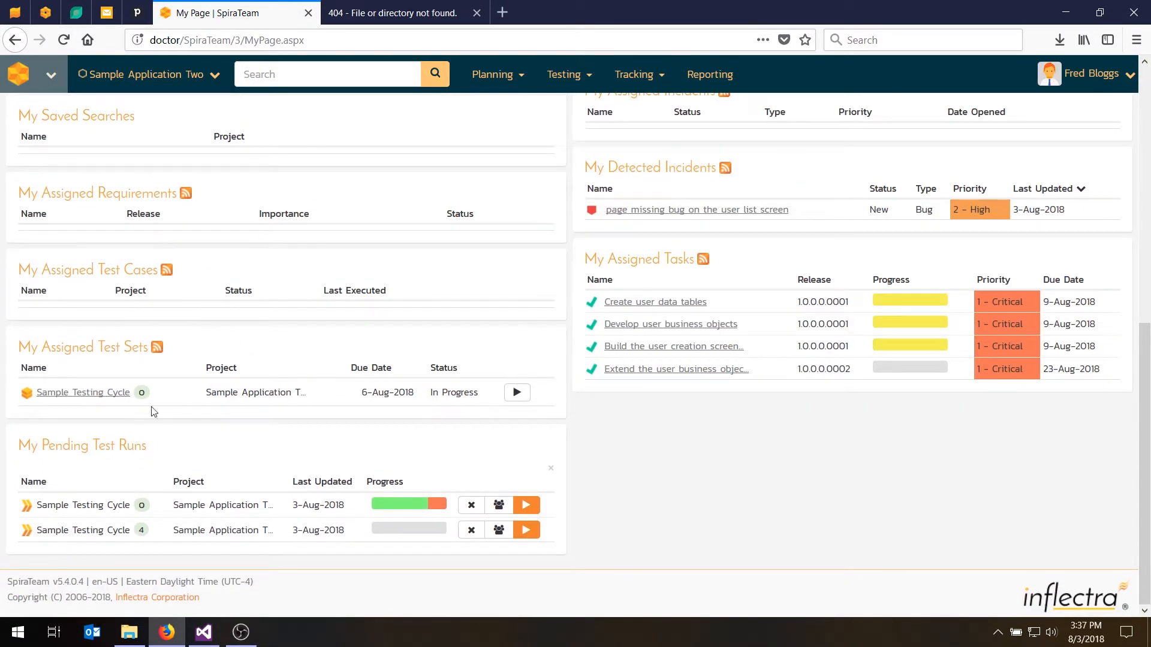
pyautogui.moveTo(406, 508)
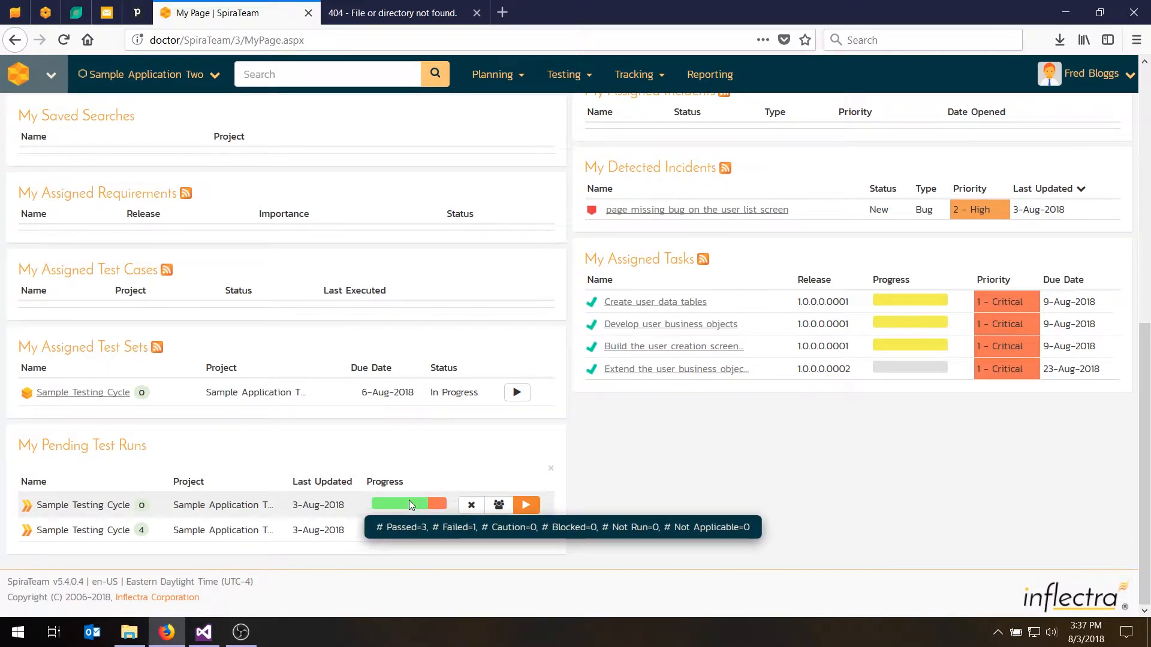
pyautogui.moveTo(384, 524)
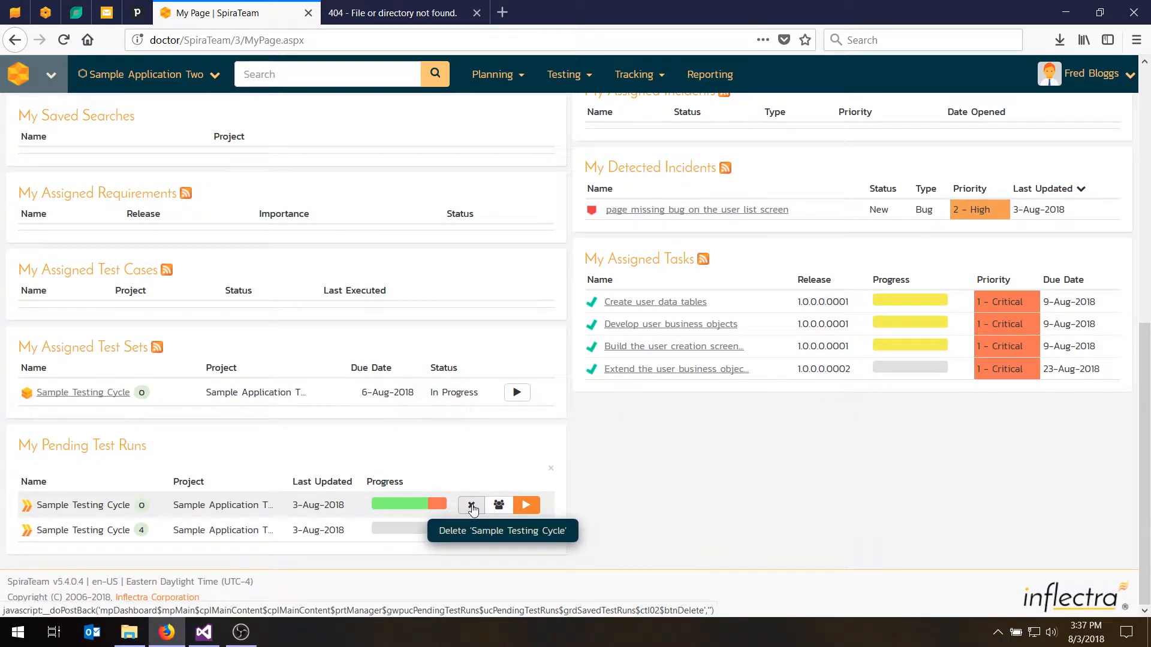
pyautogui.click(525, 505)
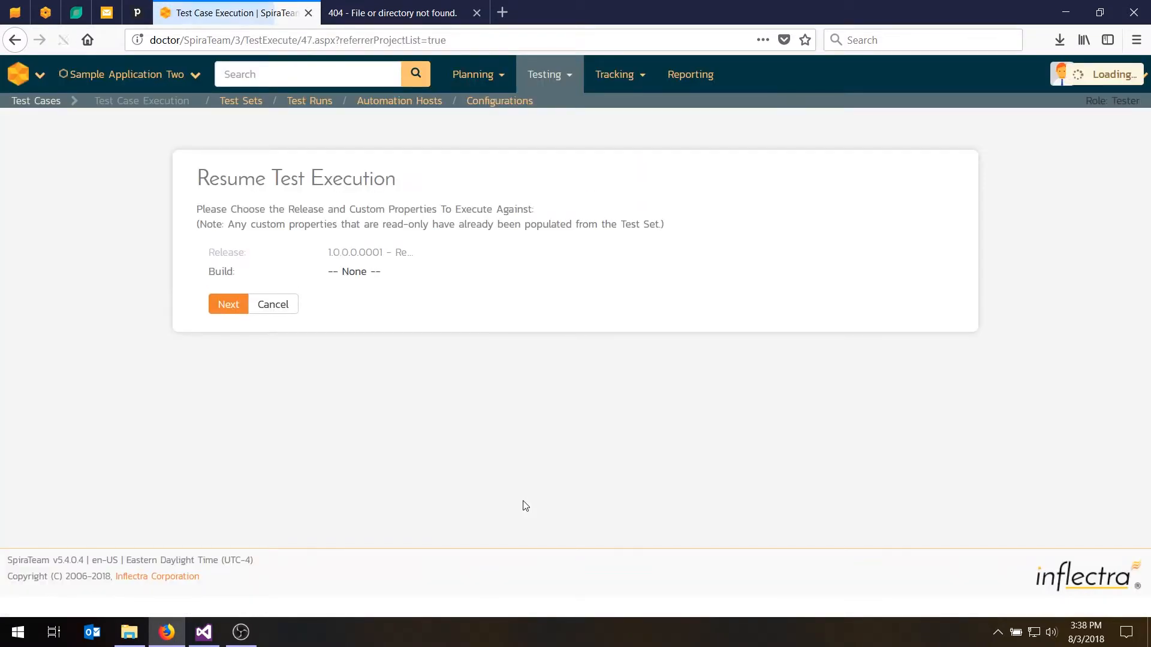
pyautogui.click(225, 307)
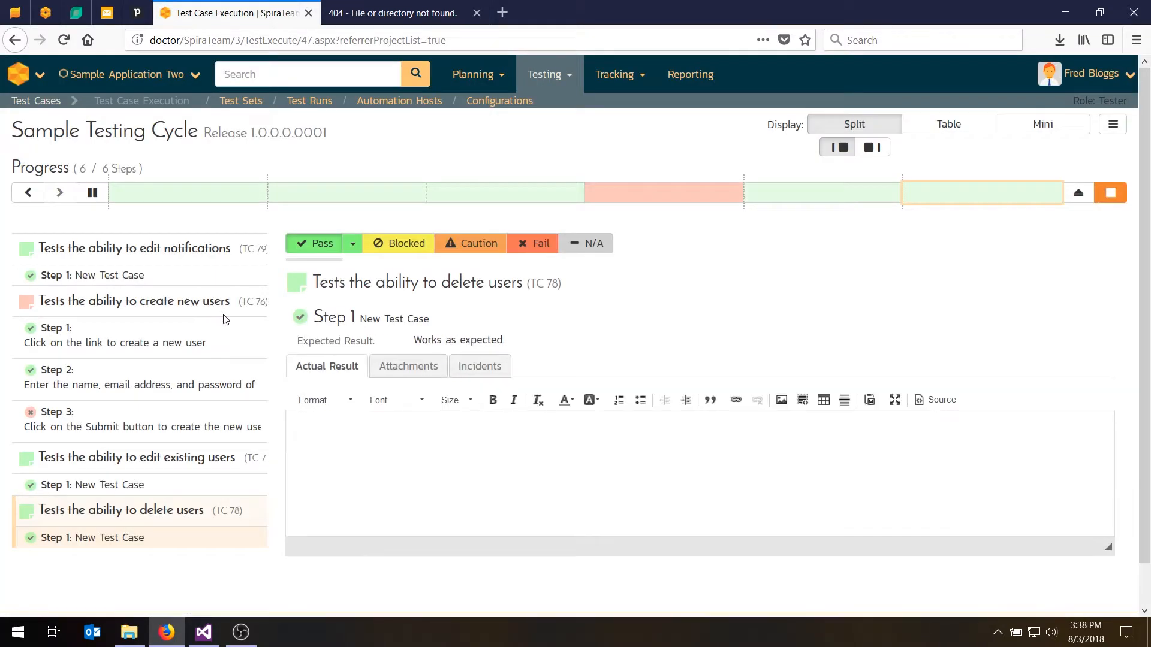
pyautogui.click(1110, 194)
pyautogui.click(659, 291)
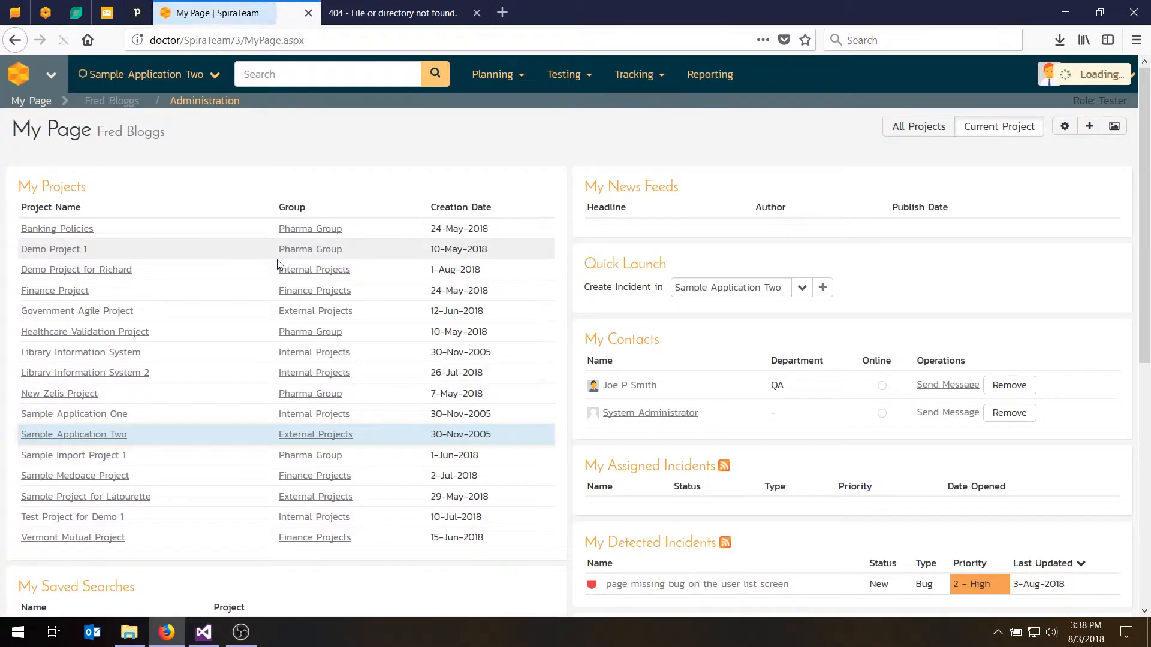
# - Delete the remaining unexecuted Sample Testing Cycle run from My Pending Test Runs
pyautogui.scroll(-7, 221, 342)
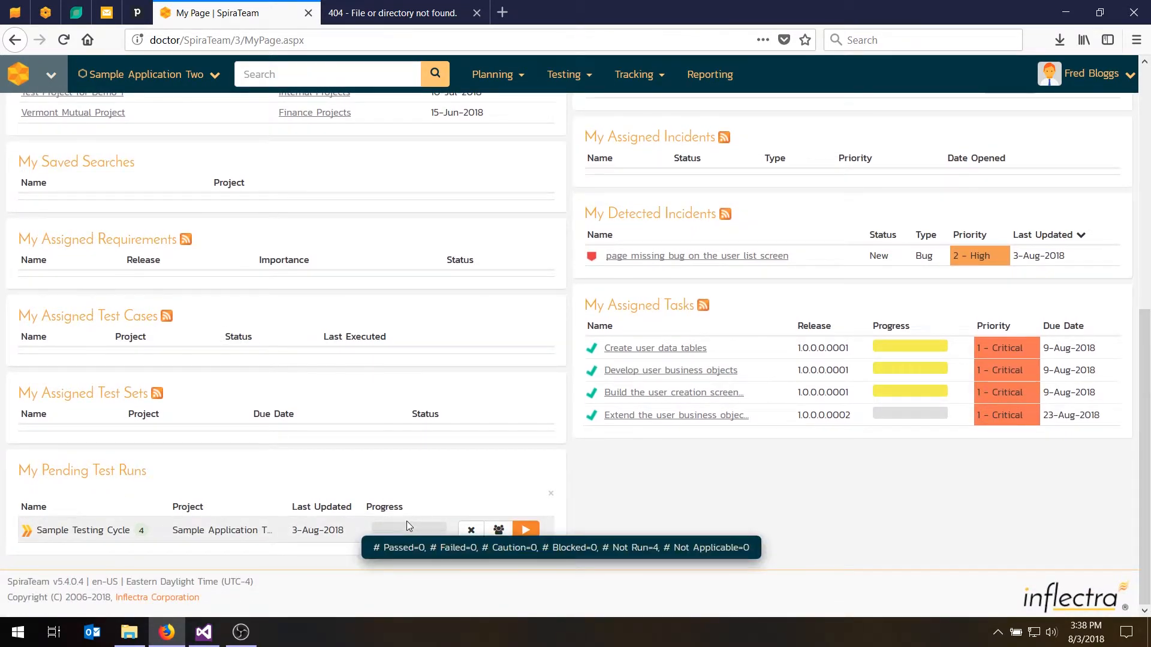
pyautogui.click(471, 530)
pyautogui.click(581, 291)
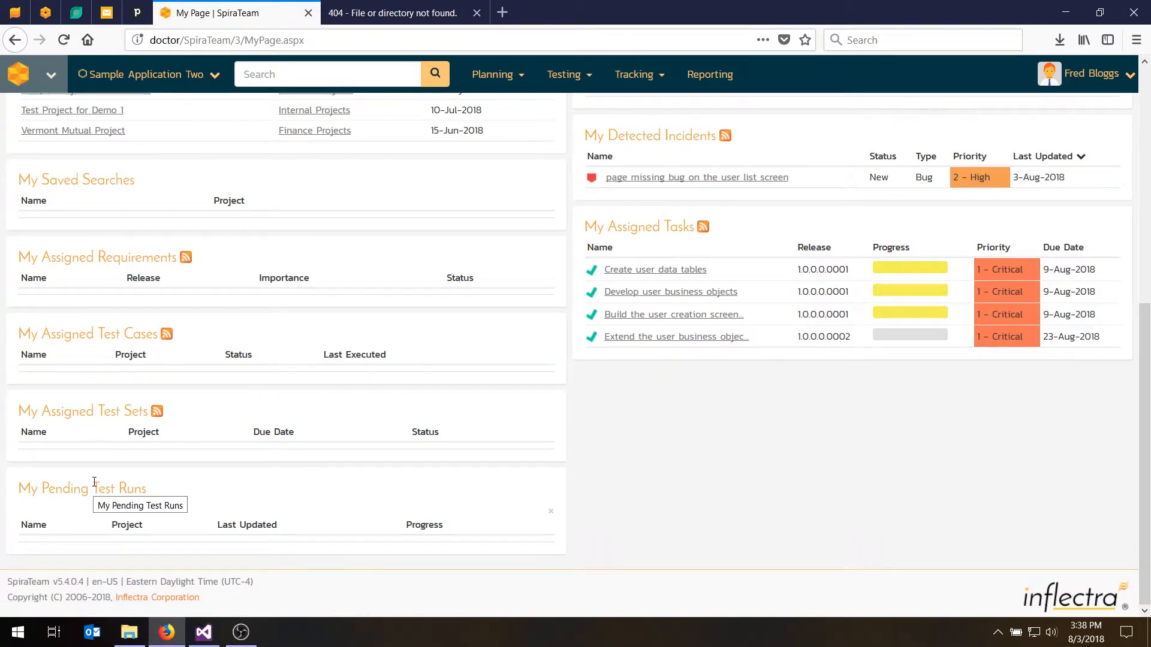
# - Check the execution statuses in the Functional Tests folder of the test cases, and open the Sample Application Two project home
pyautogui.scroll(7, 159, 456)
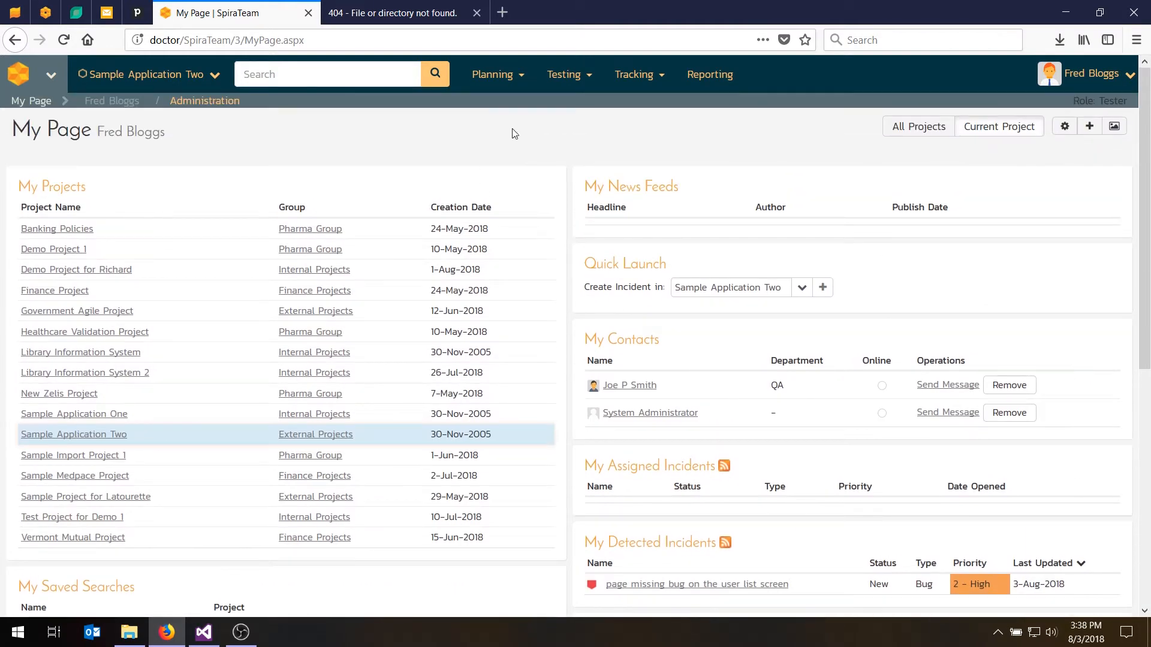
pyautogui.click(565, 75)
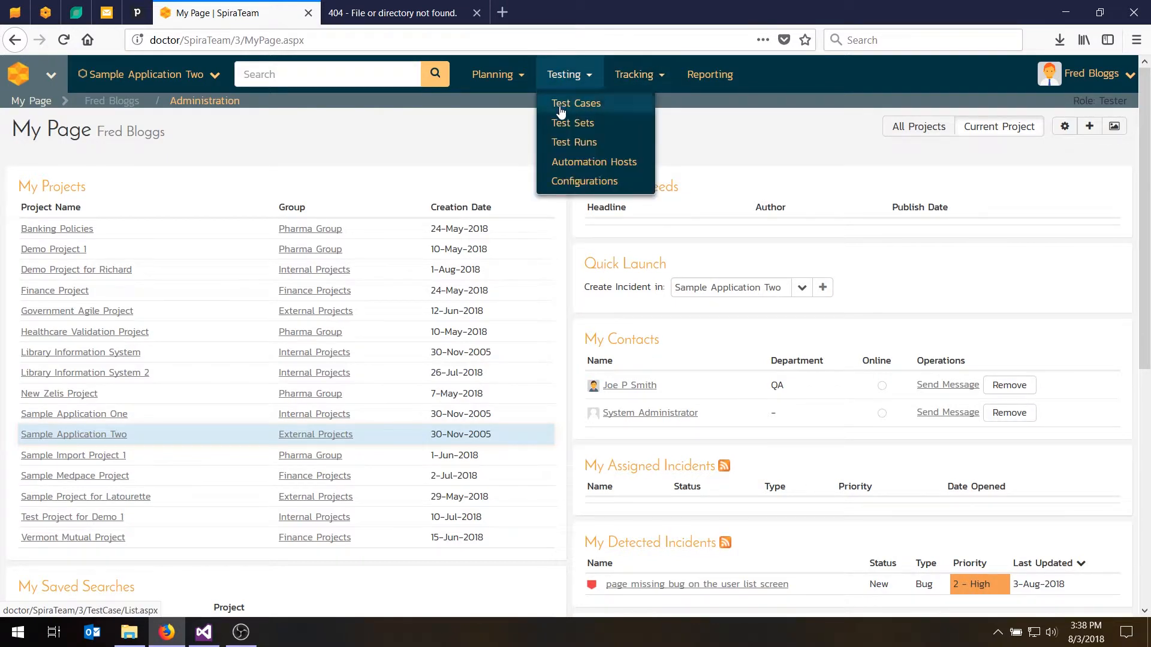
pyautogui.click(565, 104)
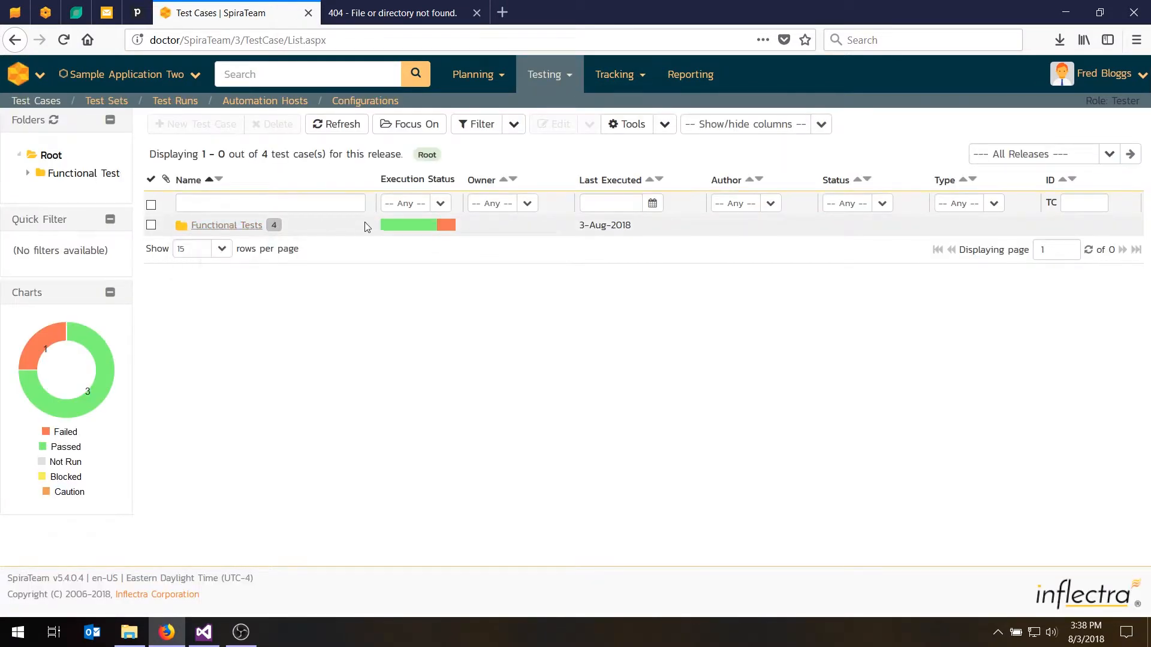
pyautogui.click(224, 227)
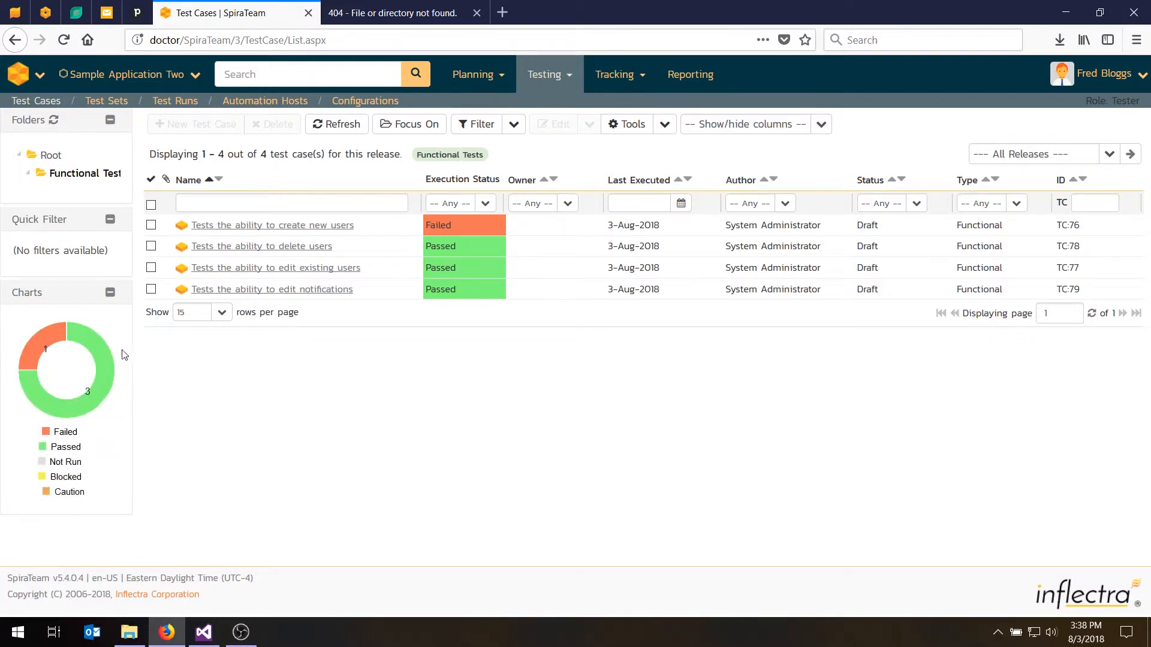
pyautogui.moveTo(74, 330)
pyautogui.click(171, 75)
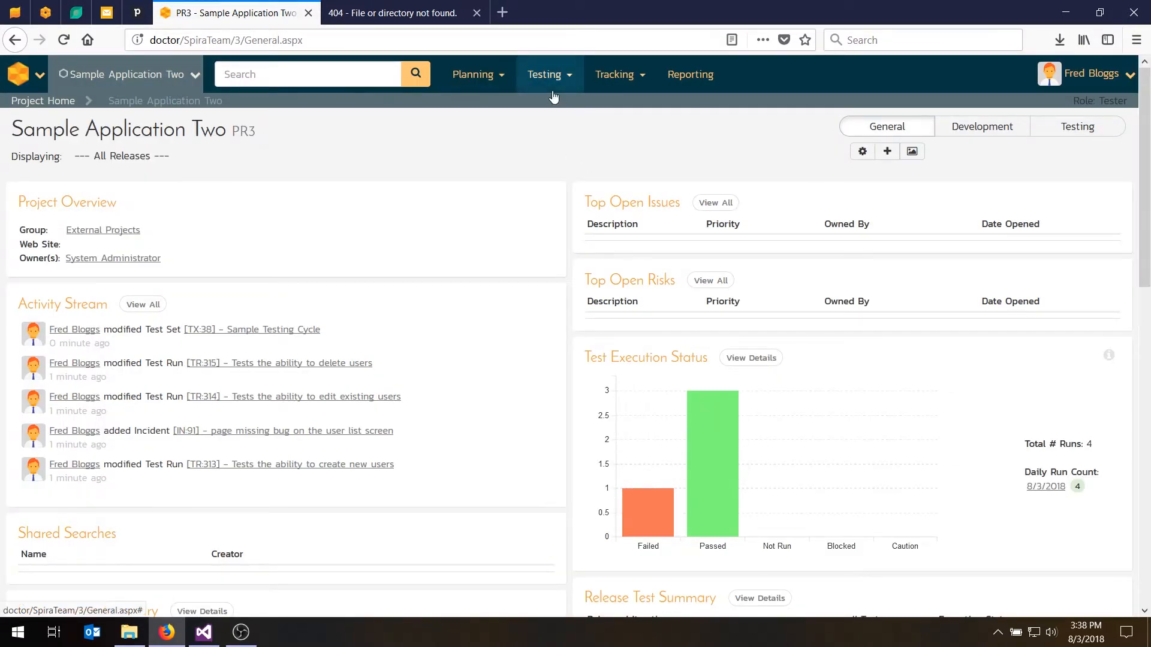
# - Open the Sample Testing Cycle test set in the Testing Cycle 1 folder and review its test cases' execution statuses
pyautogui.click(546, 75)
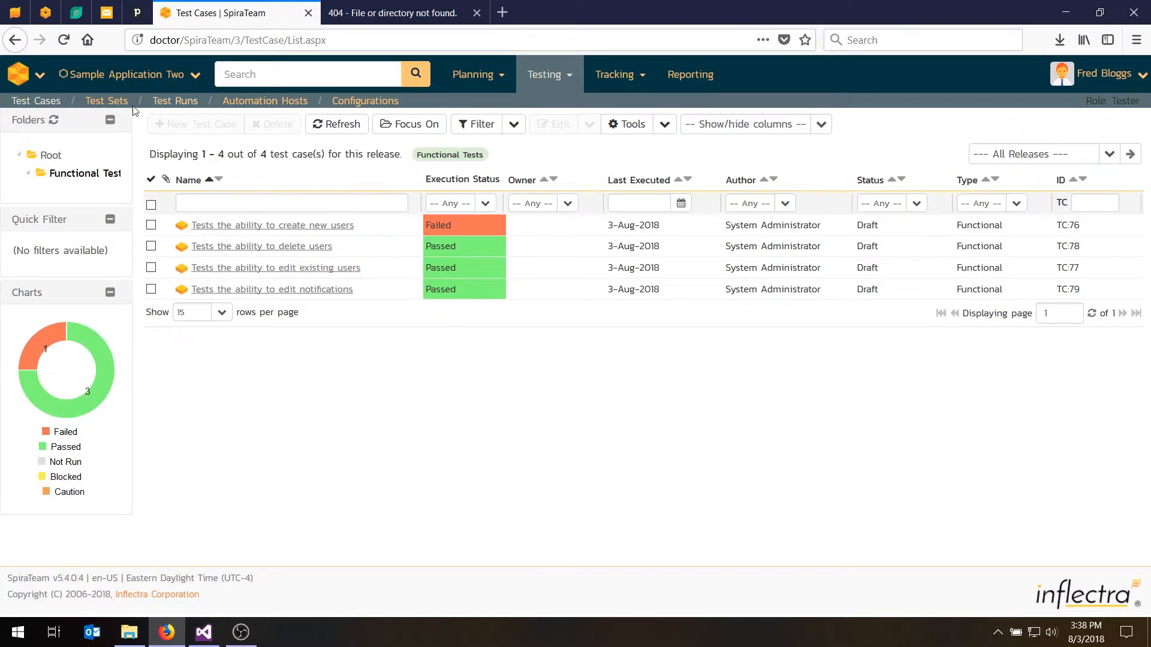
pyautogui.click(117, 105)
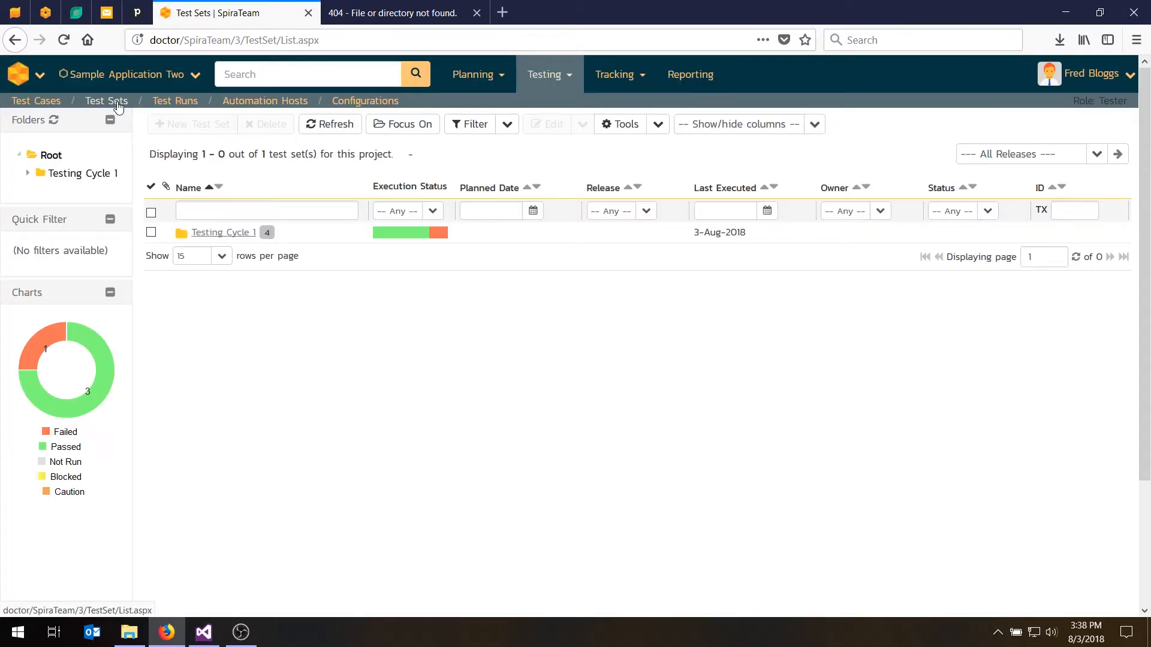
pyautogui.moveTo(436, 244)
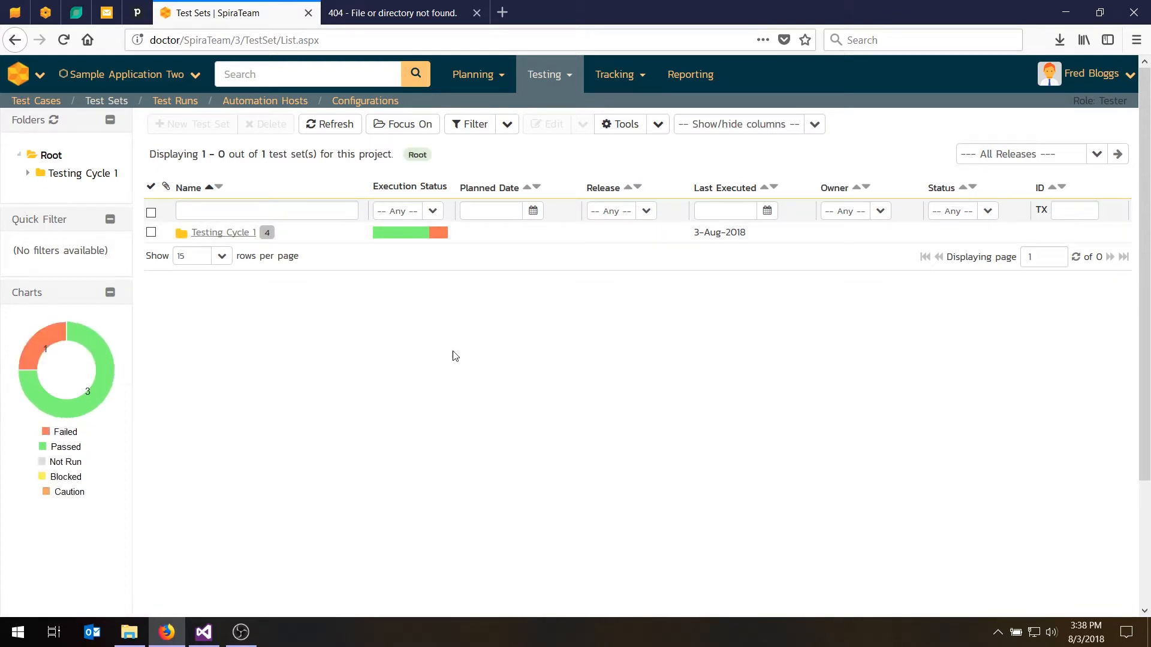
pyautogui.click(223, 232)
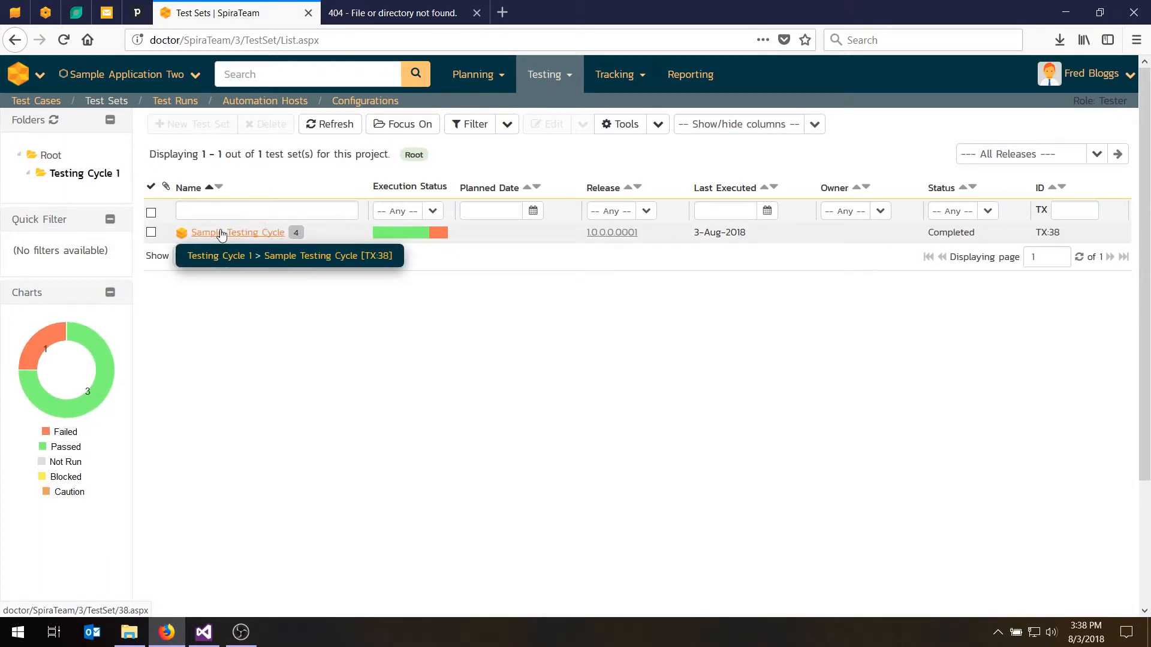
pyautogui.click(223, 234)
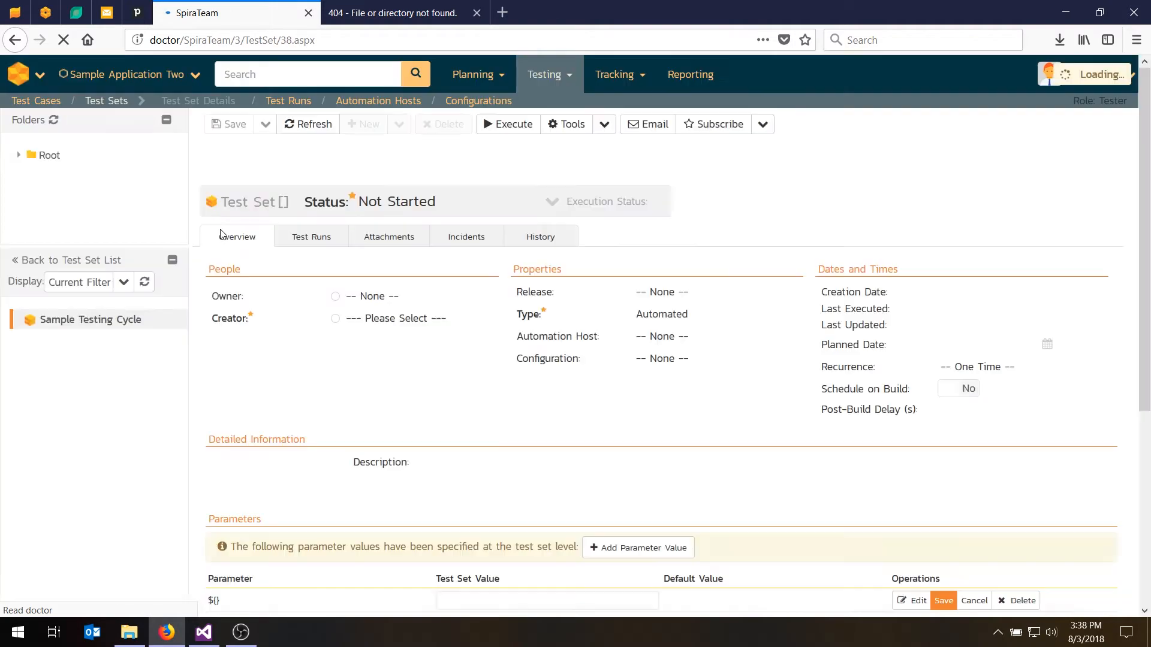
pyautogui.scroll(-10, 400, 351)
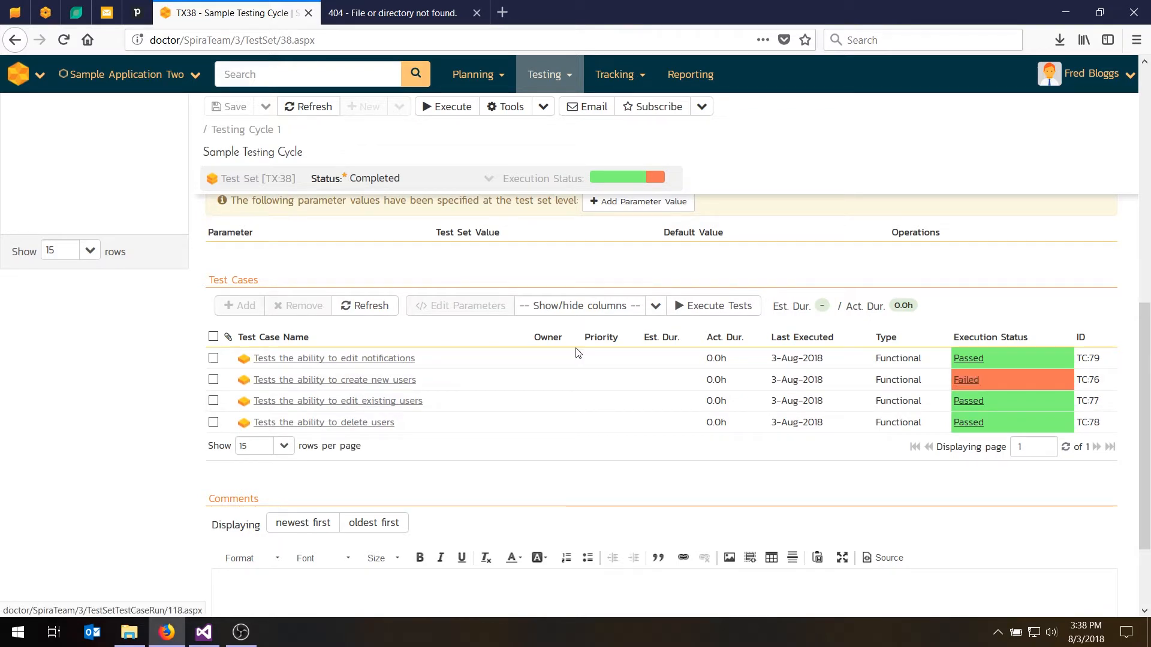
pyautogui.scroll(10, 431, 298)
pyautogui.scroll(3, 430, 298)
# - Review the test set's test runs, and open the failed run of the create new users test case
pyautogui.click(294, 249)
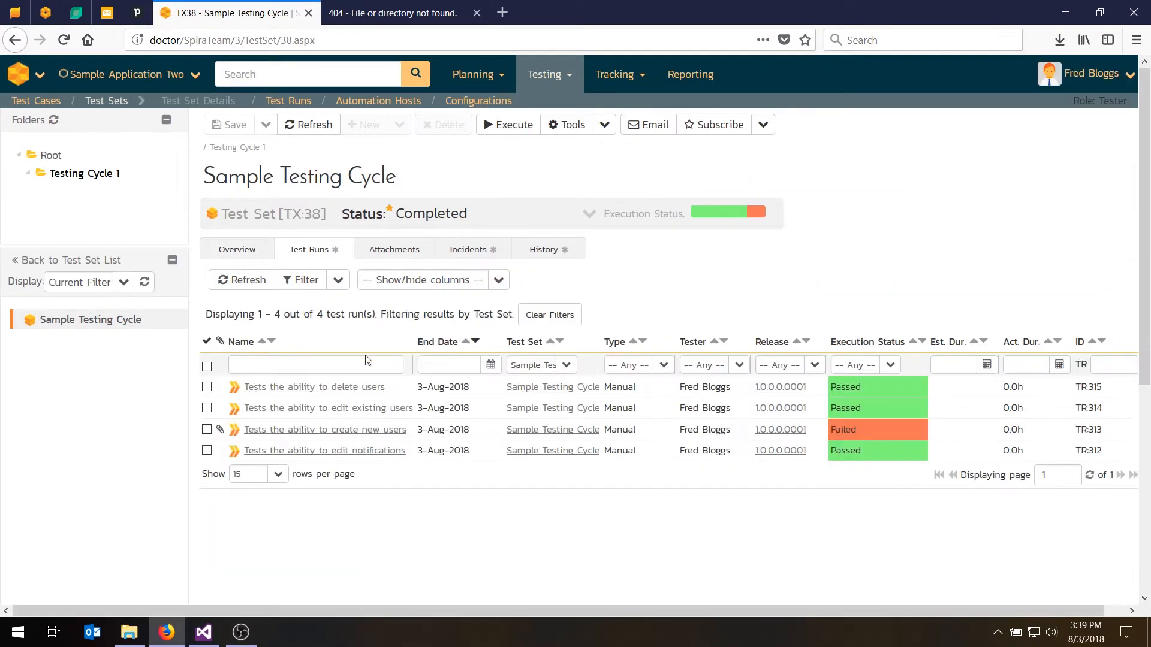
pyautogui.click(234, 250)
pyautogui.scroll(-8, 891, 378)
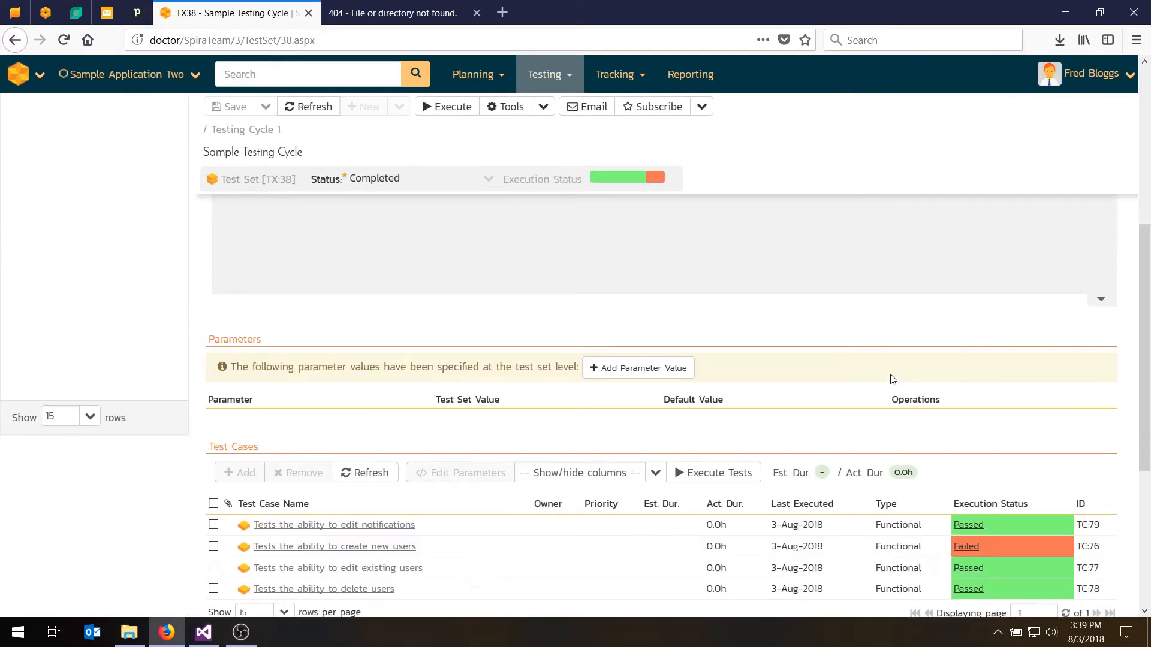
pyautogui.click(957, 546)
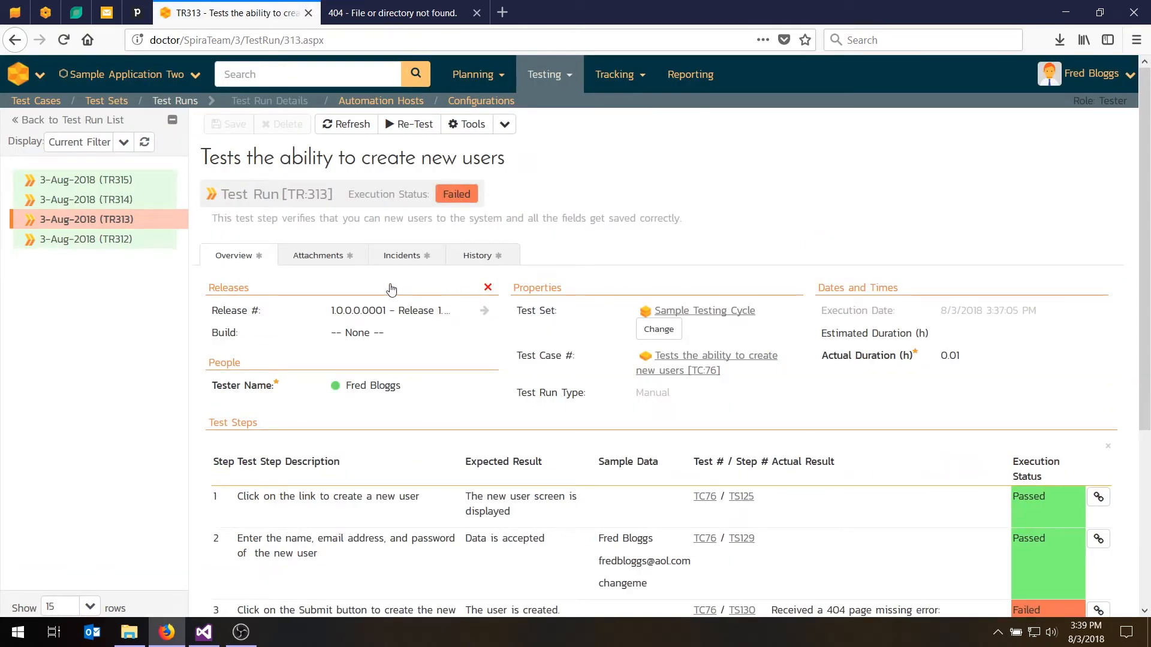
# - Enlarge the actual result screenshot of step 3 in the failed test run to inspect it, and close the enlarged view
pyautogui.scroll(-3, 390, 290)
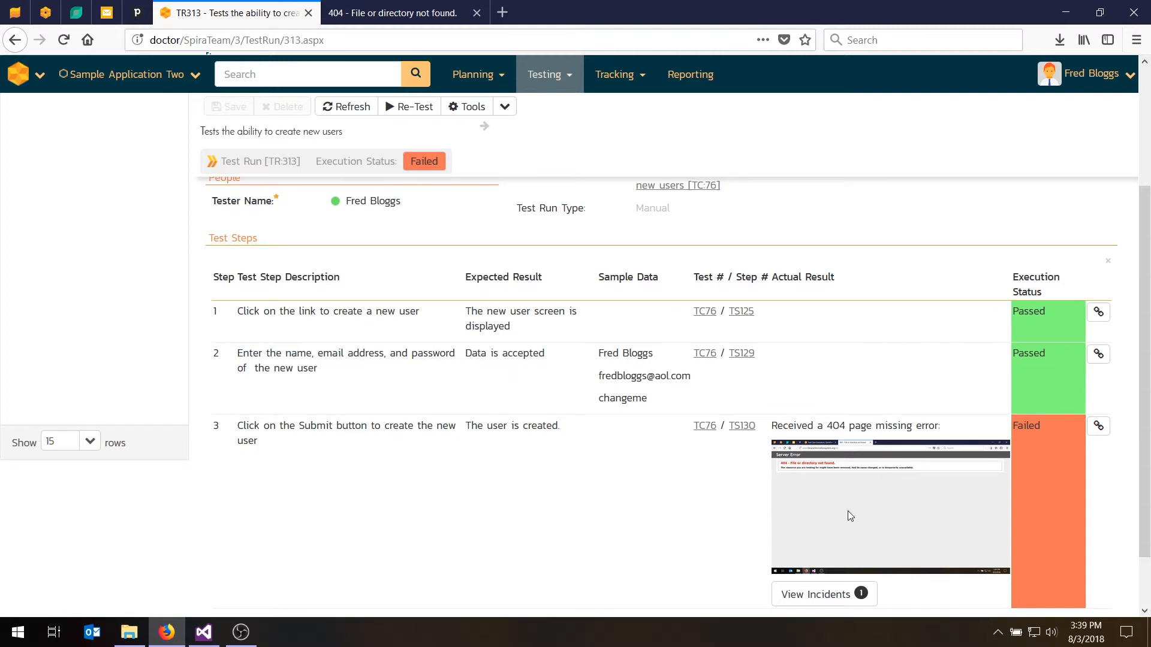
pyautogui.moveTo(872, 507)
pyautogui.click(1003, 424)
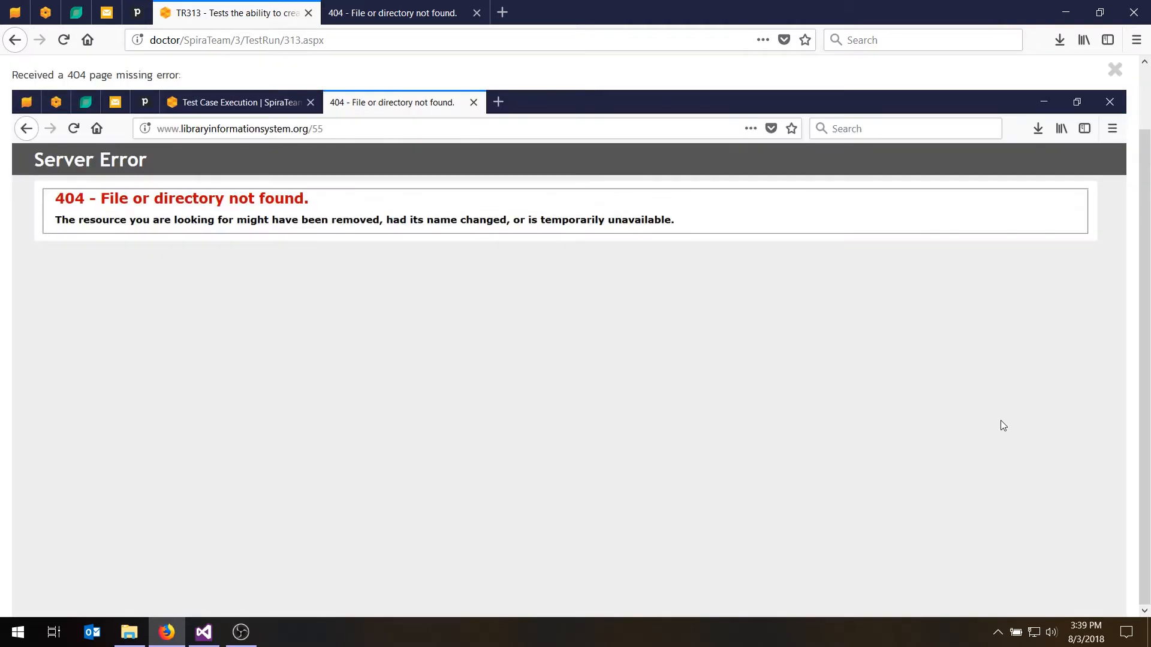
pyautogui.click(1115, 69)
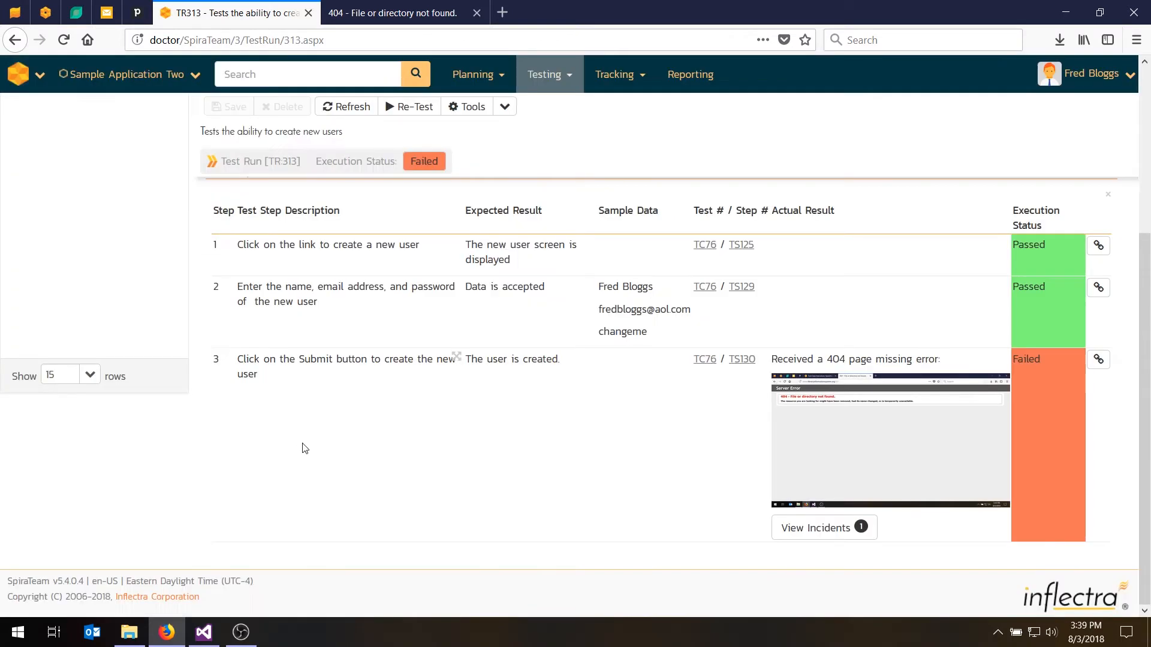
# - View the incidents linked to failed step 3, and preview the page missing bug in the test run's overall incident list
pyautogui.click(807, 535)
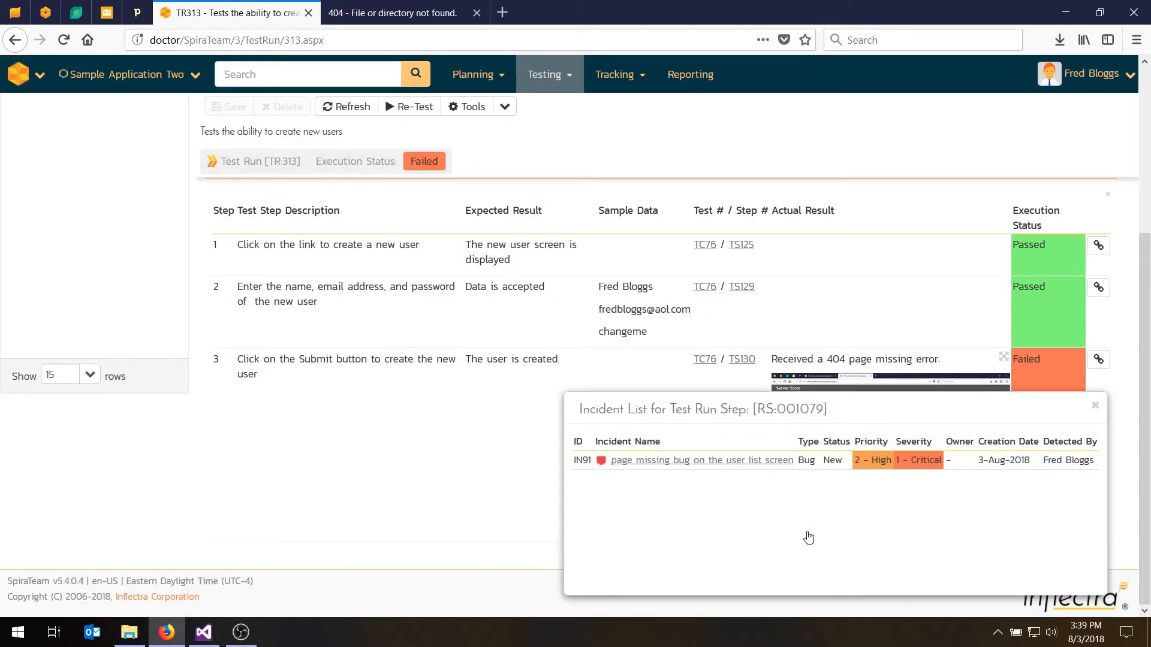
pyautogui.click(1095, 406)
pyautogui.scroll(4, 374, 434)
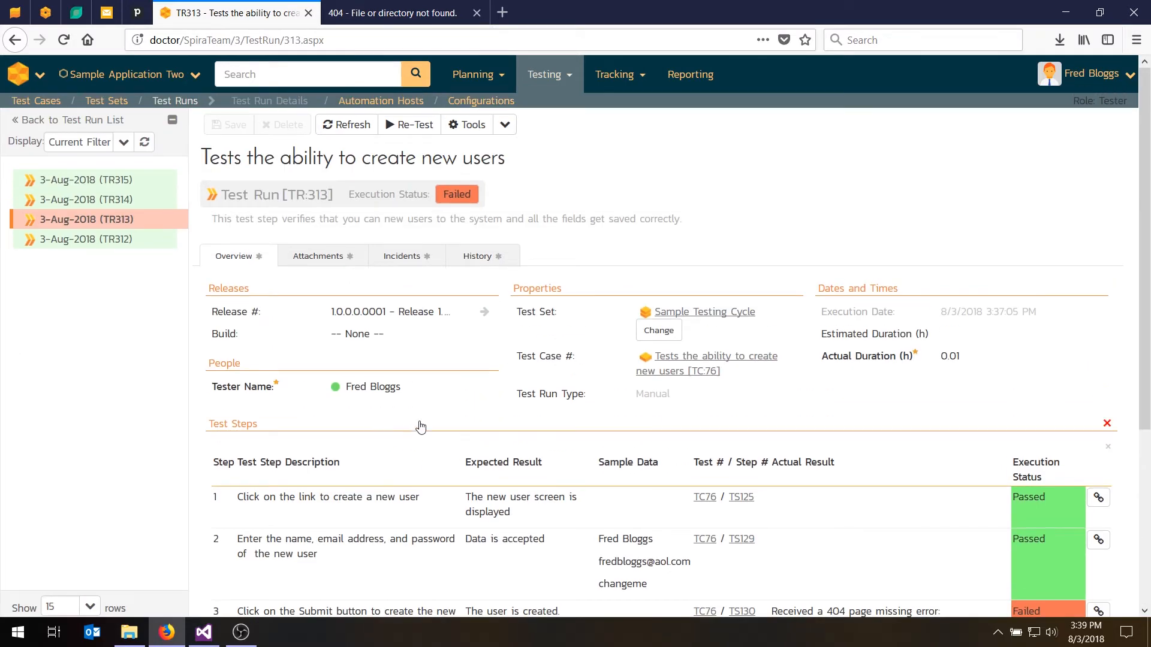
pyautogui.click(421, 268)
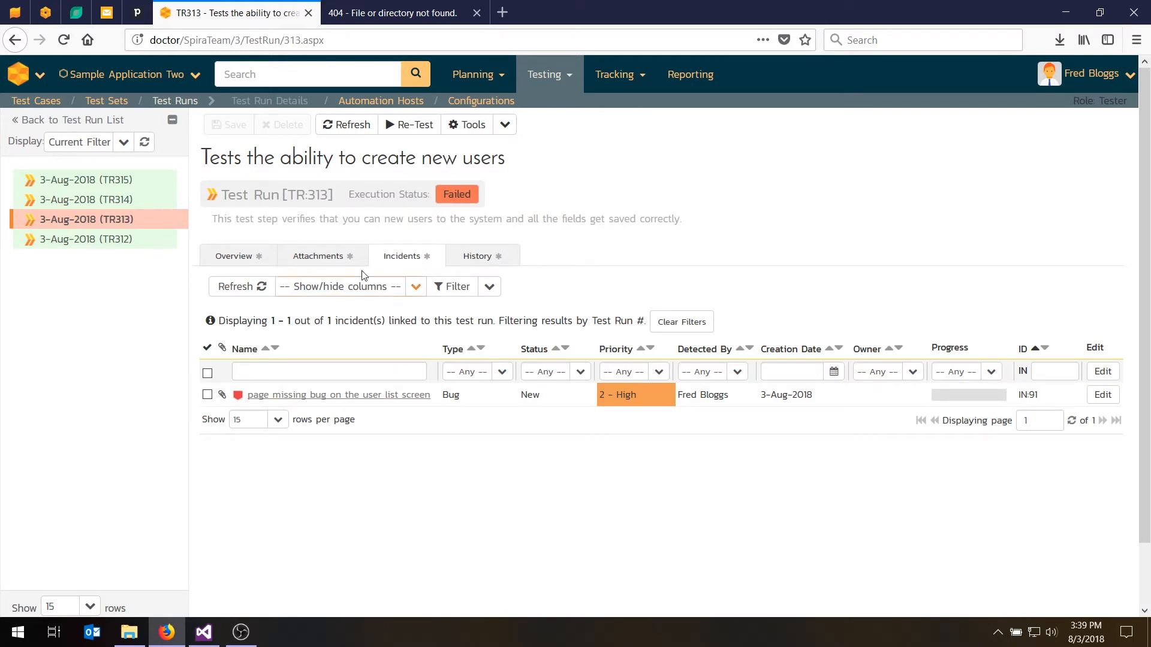
pyautogui.moveTo(377, 398)
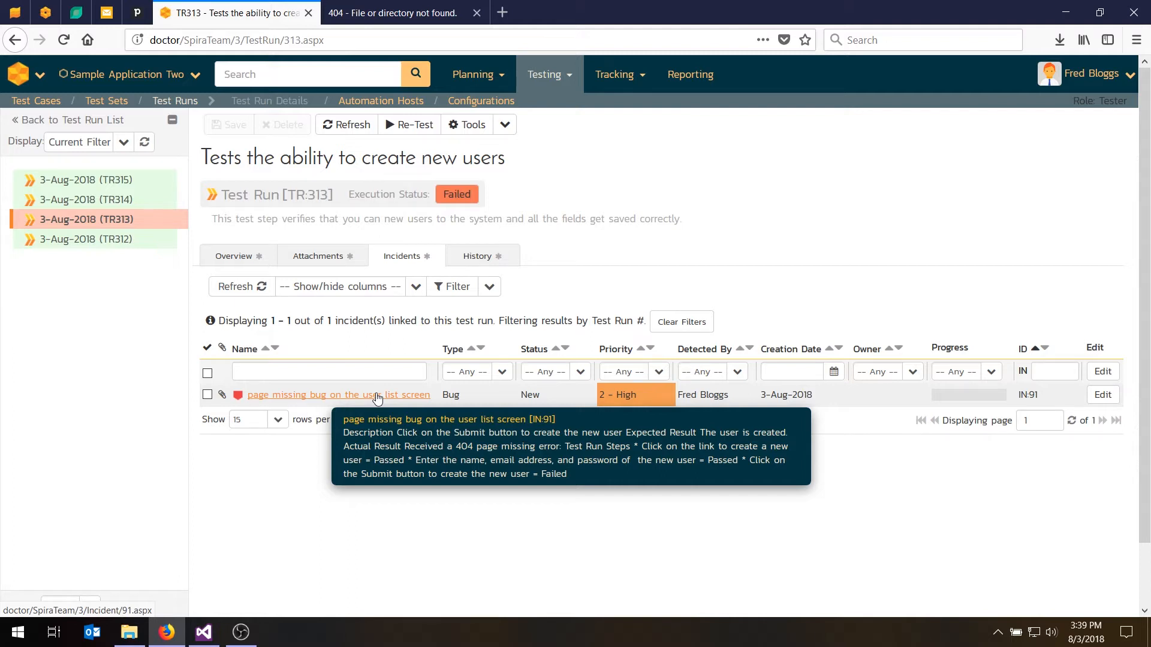
# - Recheck the recorded test steps in the test run's overview, and return to its list of linked incidents
pyautogui.click(223, 258)
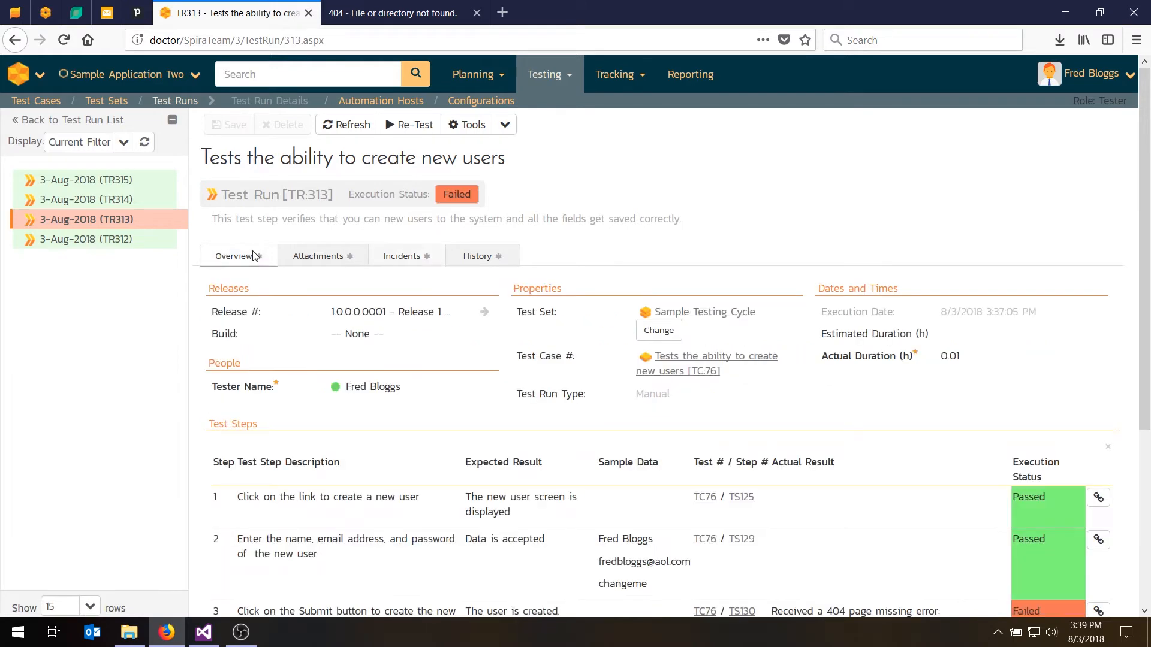
pyautogui.scroll(-5, 937, 379)
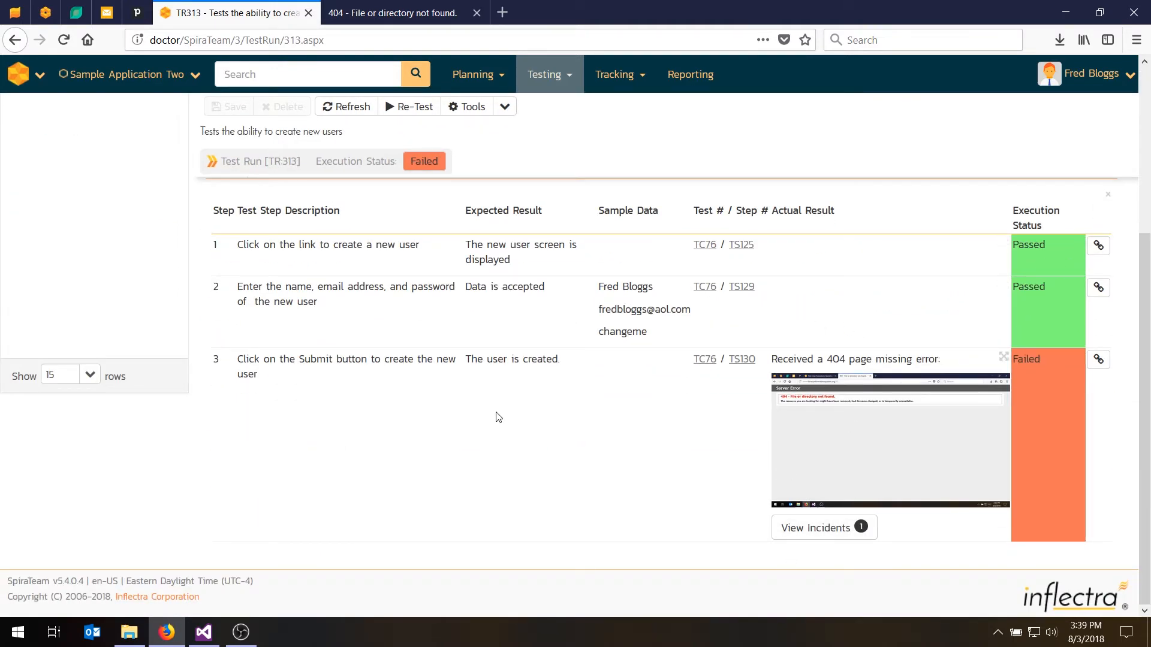
pyautogui.scroll(5, 498, 416)
pyautogui.click(406, 256)
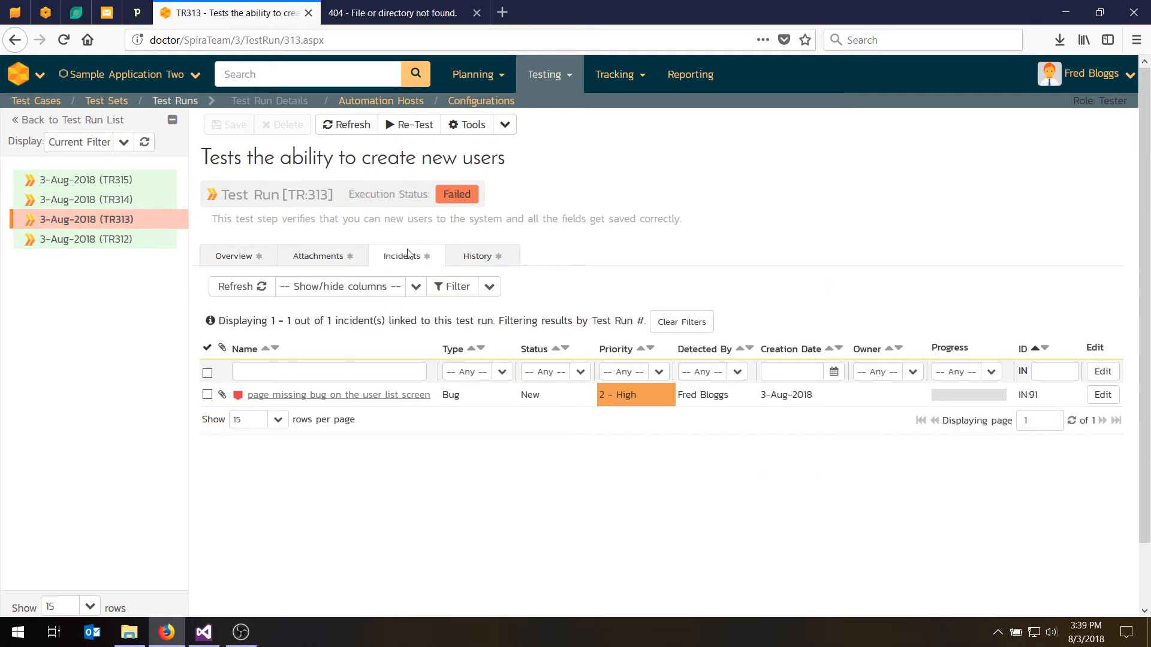